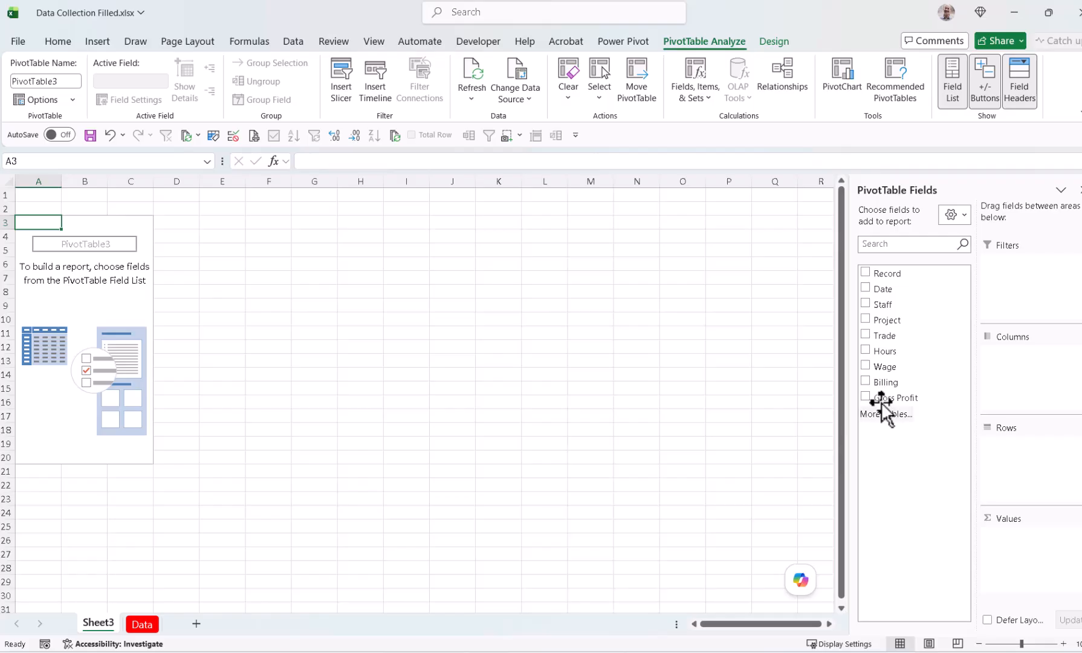
Add Billing to the PivotTable values and format its total with no decimal places.
{"action": "mouse_move", "coordinate": [887, 385]}
{"action": "left_mouse_down"}
{"action": "mouse_move", "coordinate": [930, 422]}
{"action": "mouse_move", "coordinate": [975, 505]}
{"action": "mouse_move", "coordinate": [1045, 572]}
{"action": "mouse_move", "coordinate": [1024, 544]}
{"action": "left_mouse_up"}
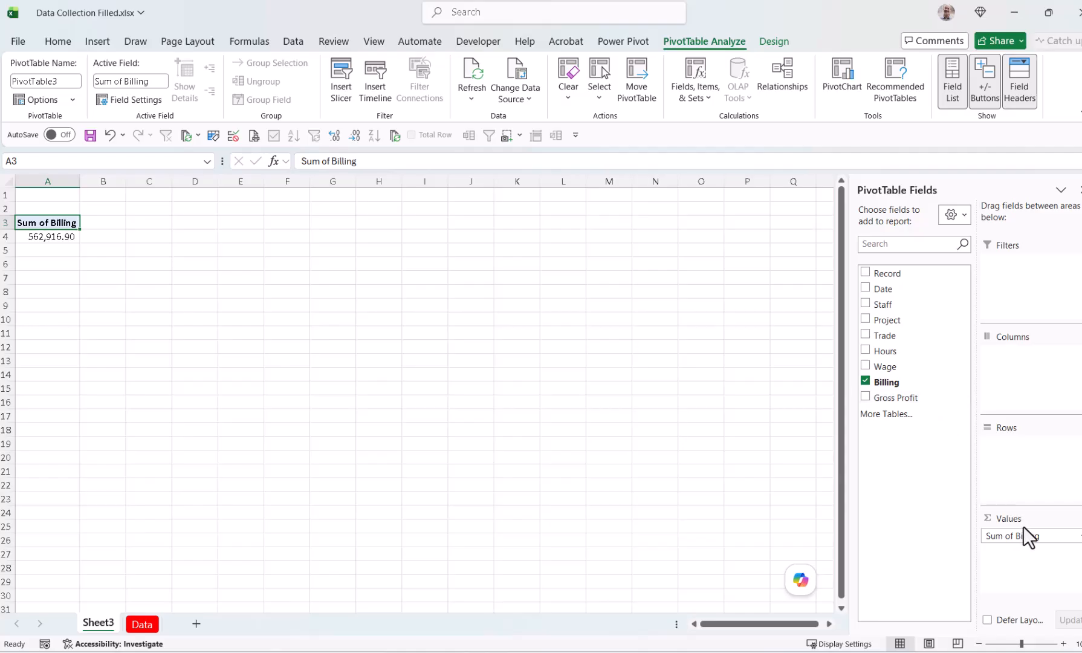
{"action": "left_click", "coordinate": [60, 235]}
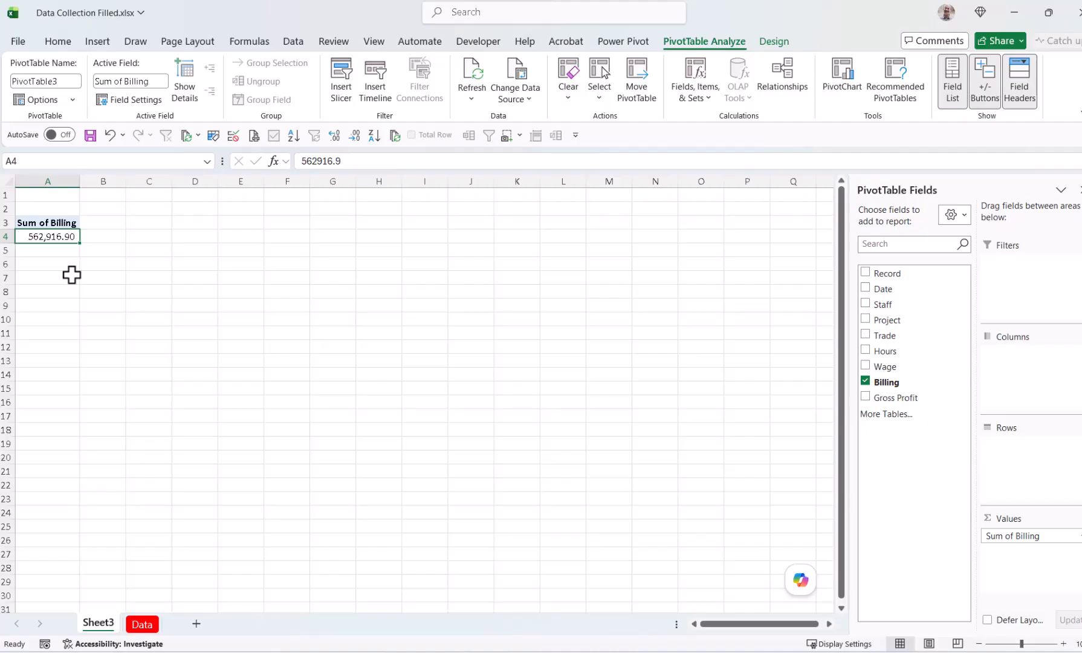
{"action": "left_click", "coordinate": [56, 42]}
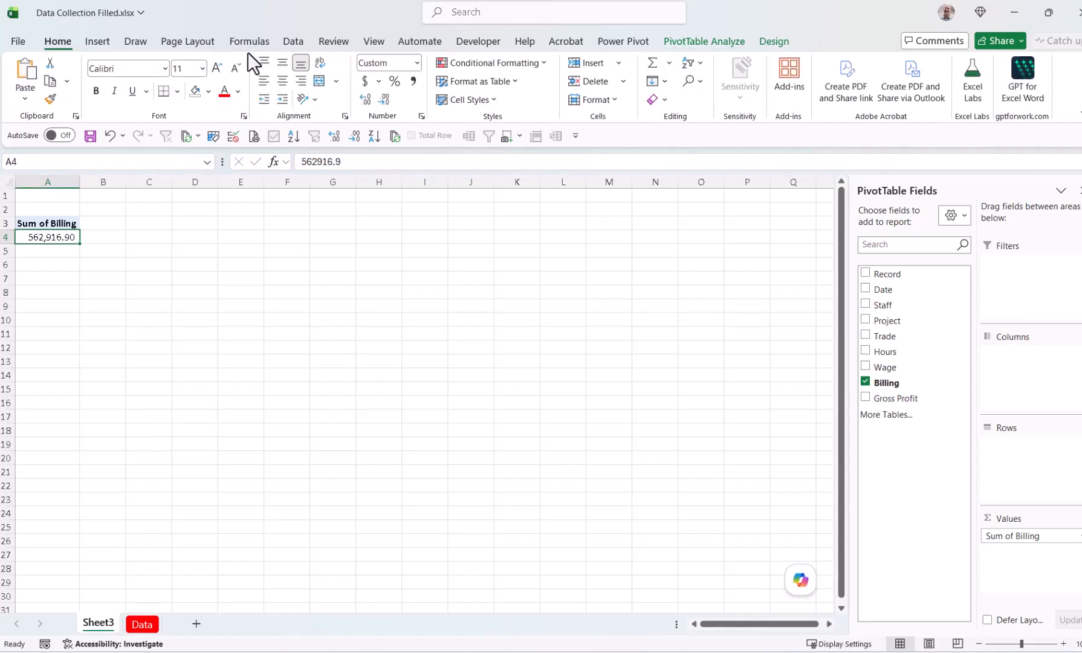
{"action": "left_click", "coordinate": [386, 97]}
{"action": "left_click", "coordinate": [385, 98]}
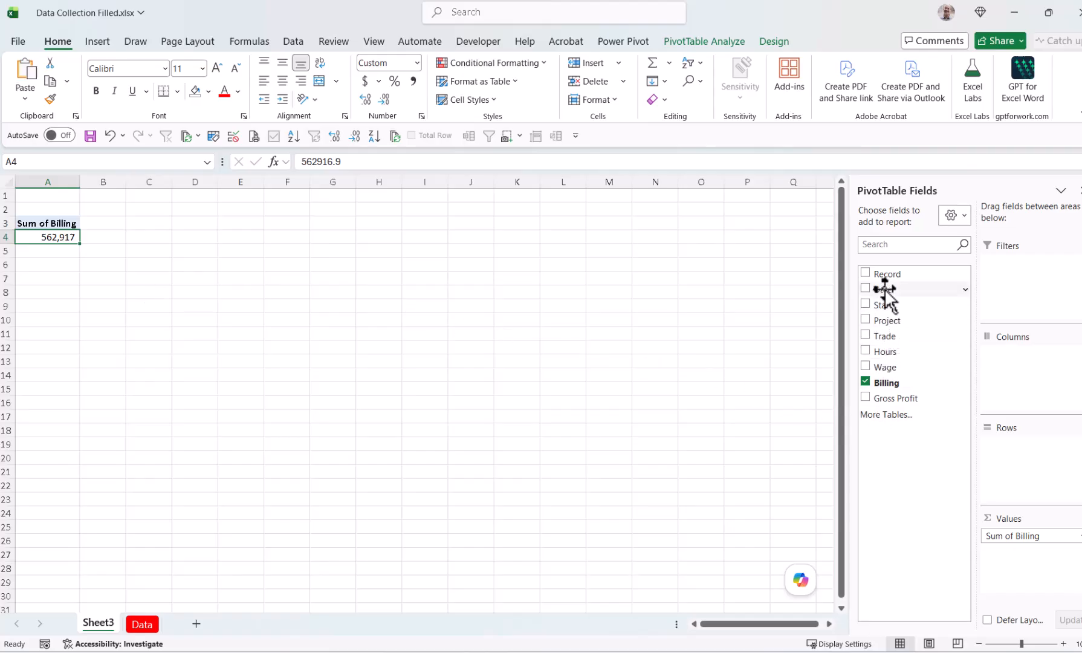
Add Date to the PivotTable rows and group it by Months and Years only.
{"action": "left_click_drag", "start_coordinate": [886, 289], "coordinate": [1004, 459]}
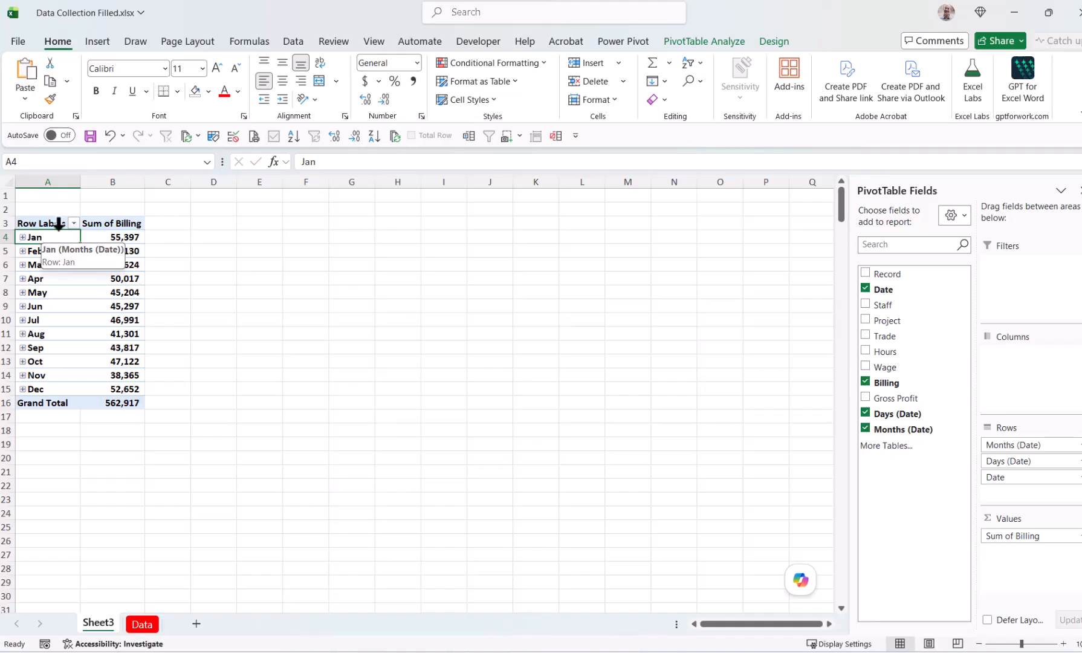
{"action": "left_click", "coordinate": [699, 39]}
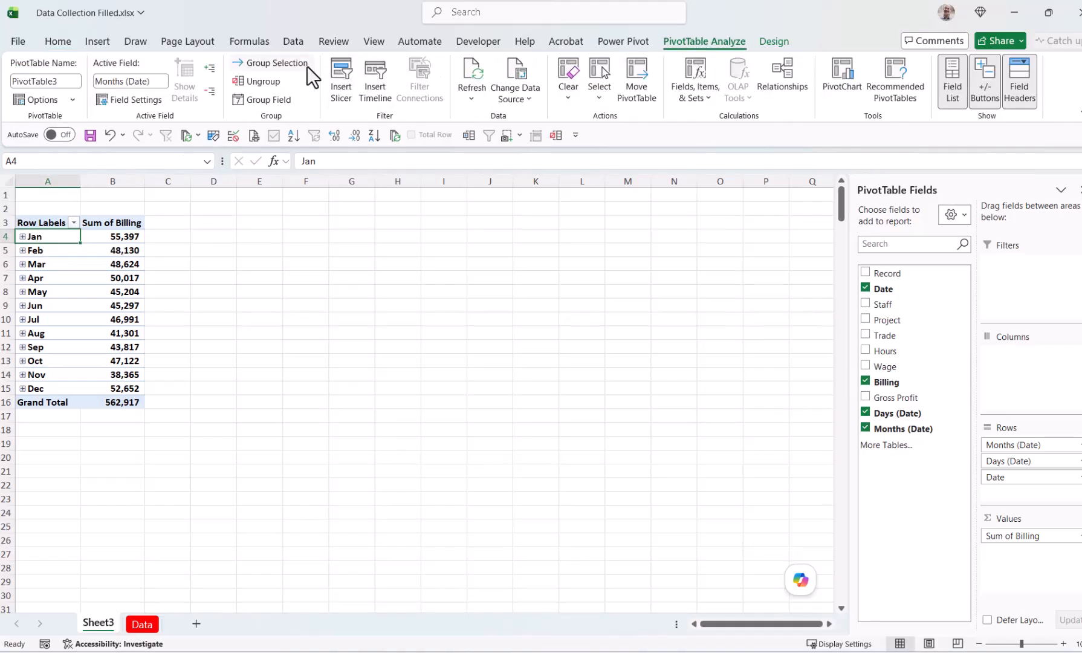
{"action": "left_click", "coordinate": [282, 65]}
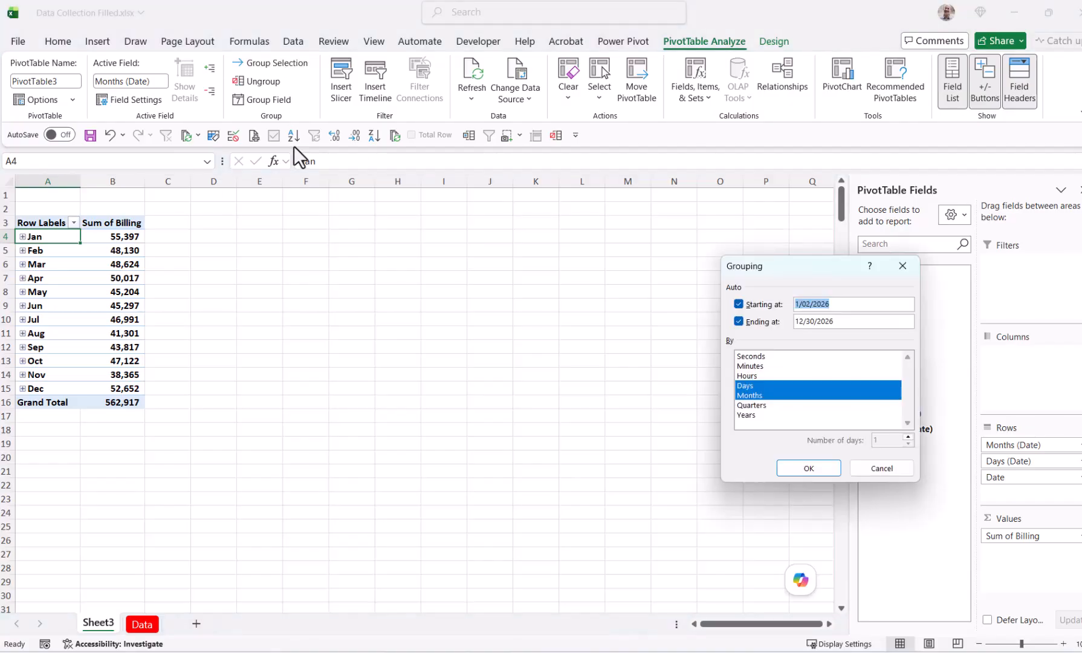
{"action": "left_click_drag", "start_coordinate": [791, 266], "coordinate": [503, 236]}
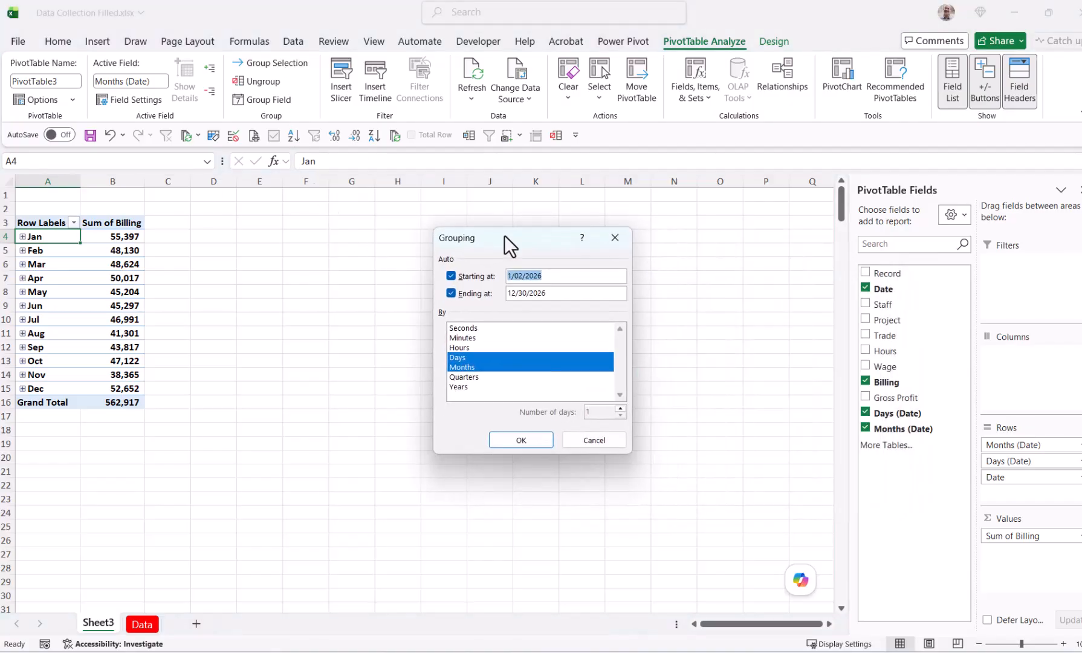
{"action": "left_click", "coordinate": [461, 357]}
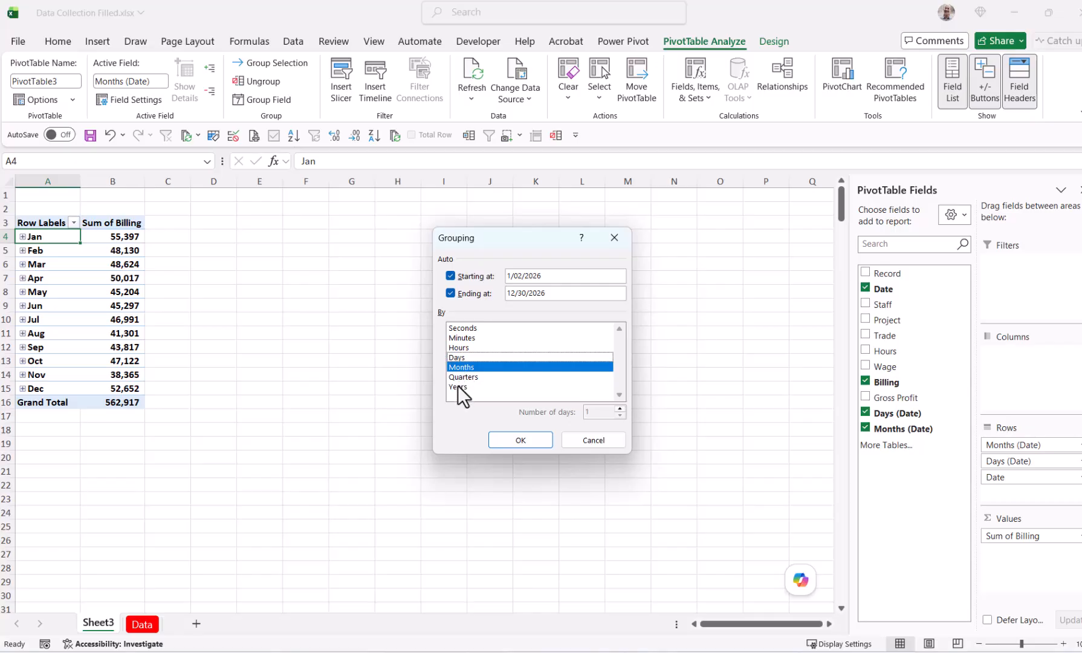
{"action": "left_click", "coordinate": [458, 387]}
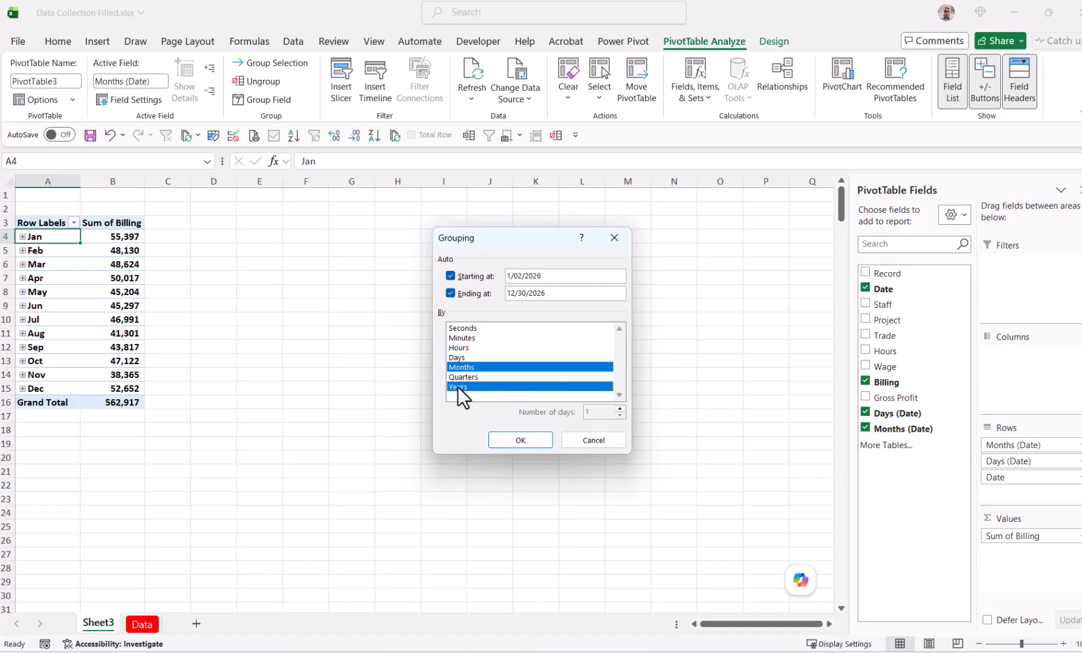
{"action": "left_click", "coordinate": [521, 440]}
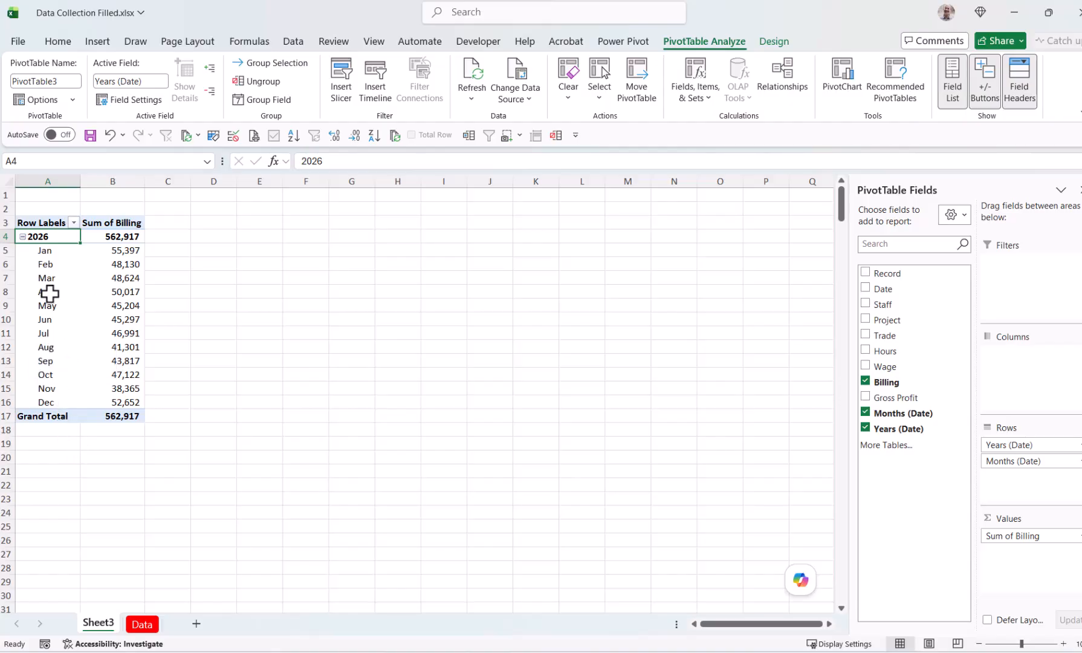
Name the PivotTable pvtSource and rename its worksheet Source.
{"action": "left_click", "coordinate": [59, 83]}
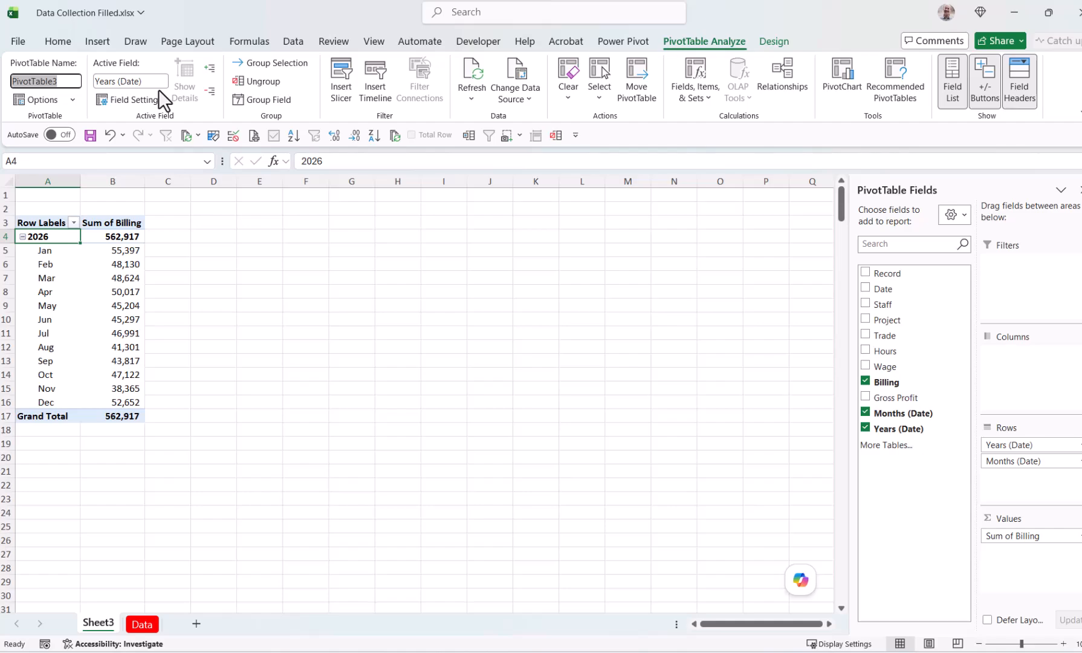
{"action": "type", "text": "pvt"}
{"action": "type", "text": "Source"}
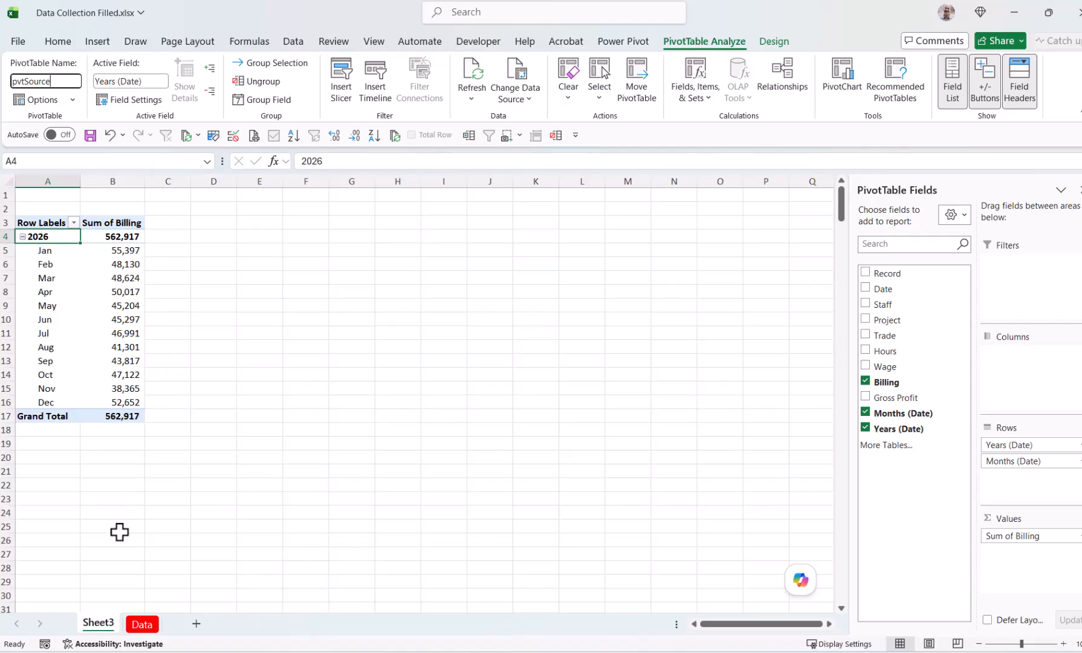
{"action": "double_click", "coordinate": [99, 623]}
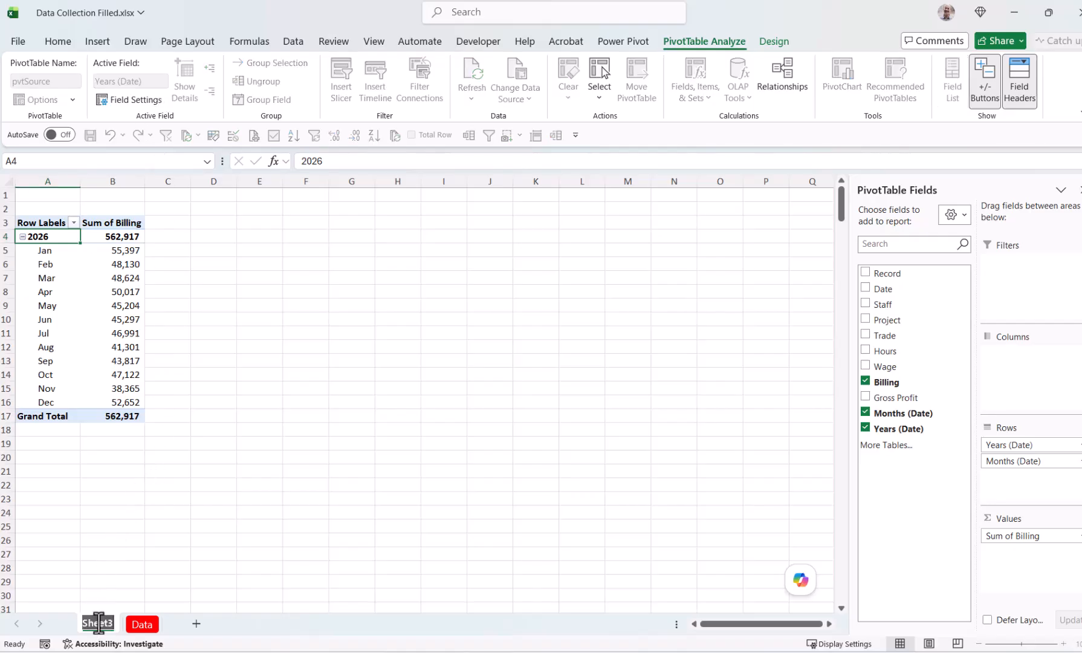
{"action": "type", "text": "Source"}
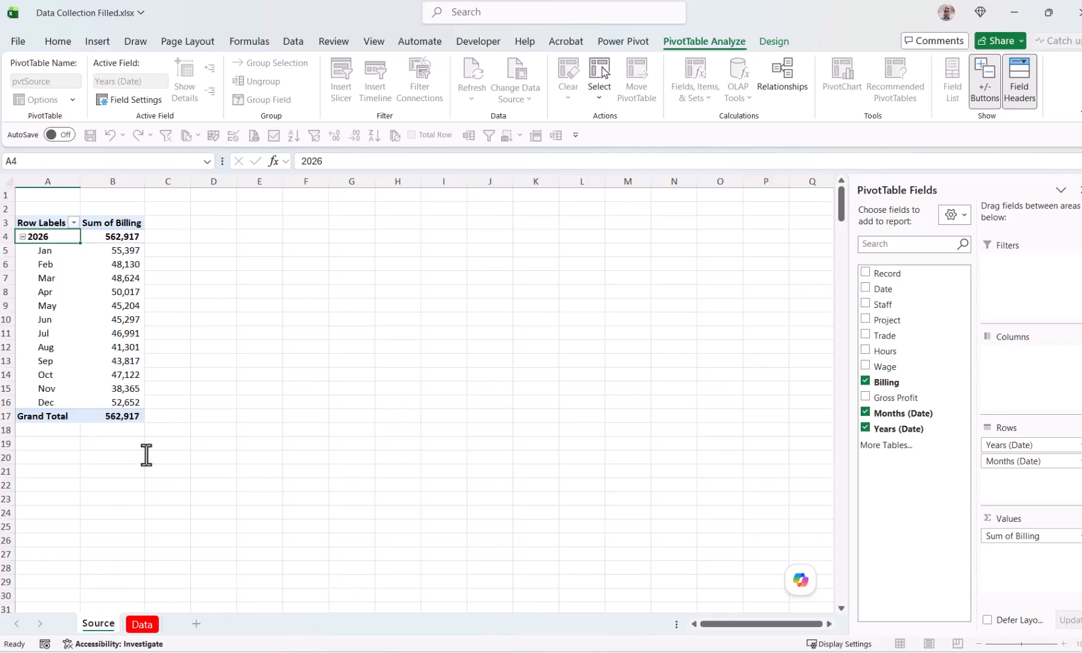
{"action": "left_click", "coordinate": [179, 342]}
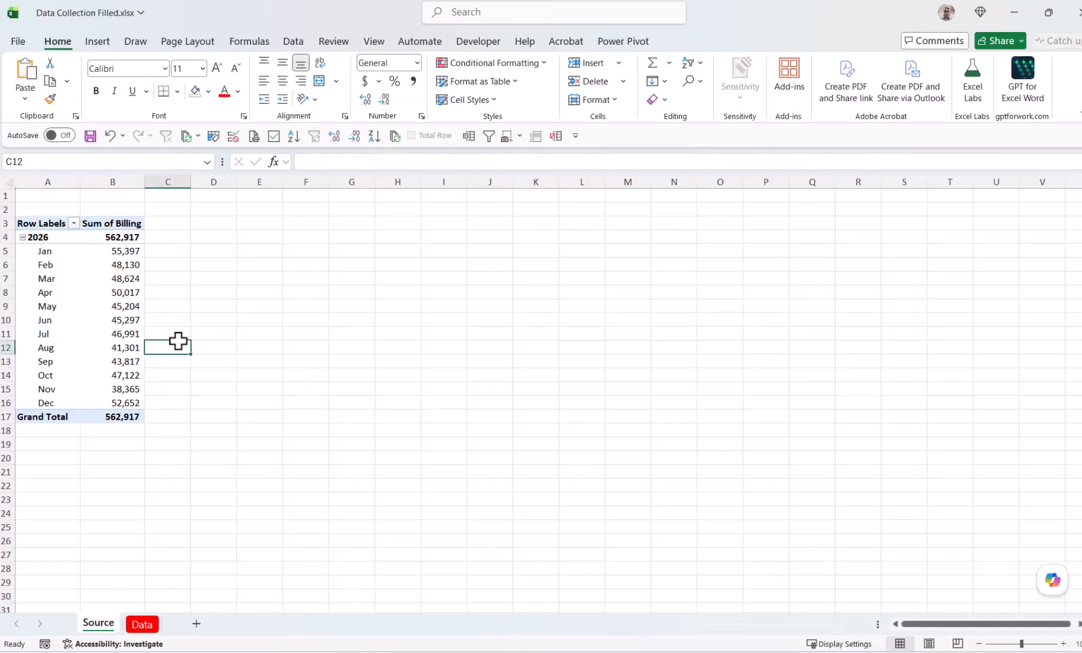
Set the PivotTable options to not autofit column widths on update and to show 0 for empty cells.
{"action": "left_click", "coordinate": [105, 310]}
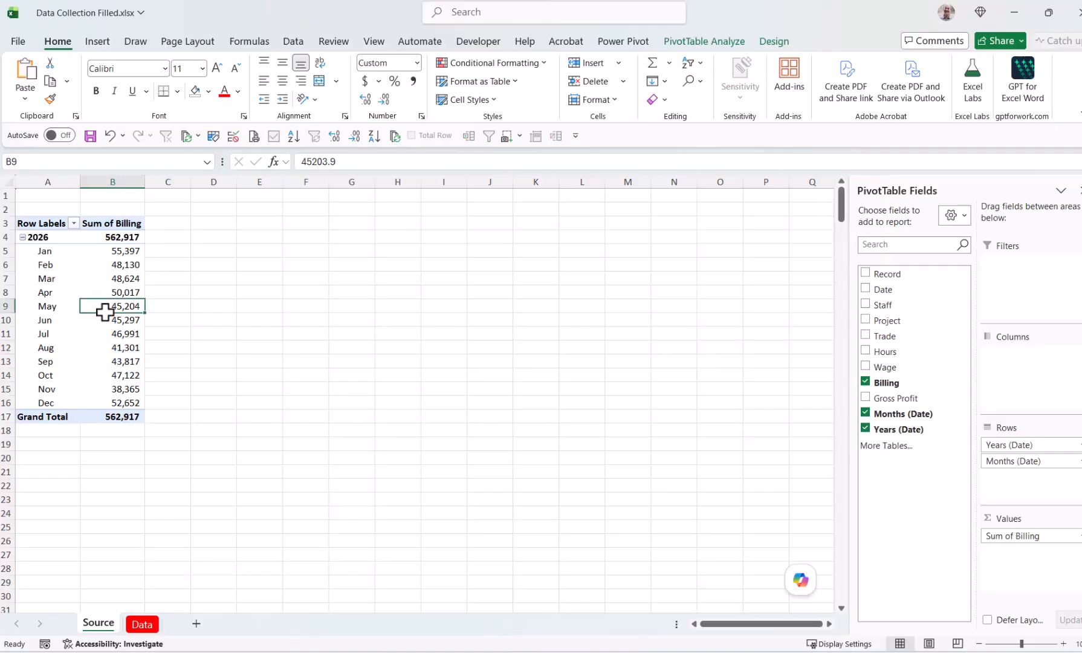
{"action": "left_click", "coordinate": [679, 41]}
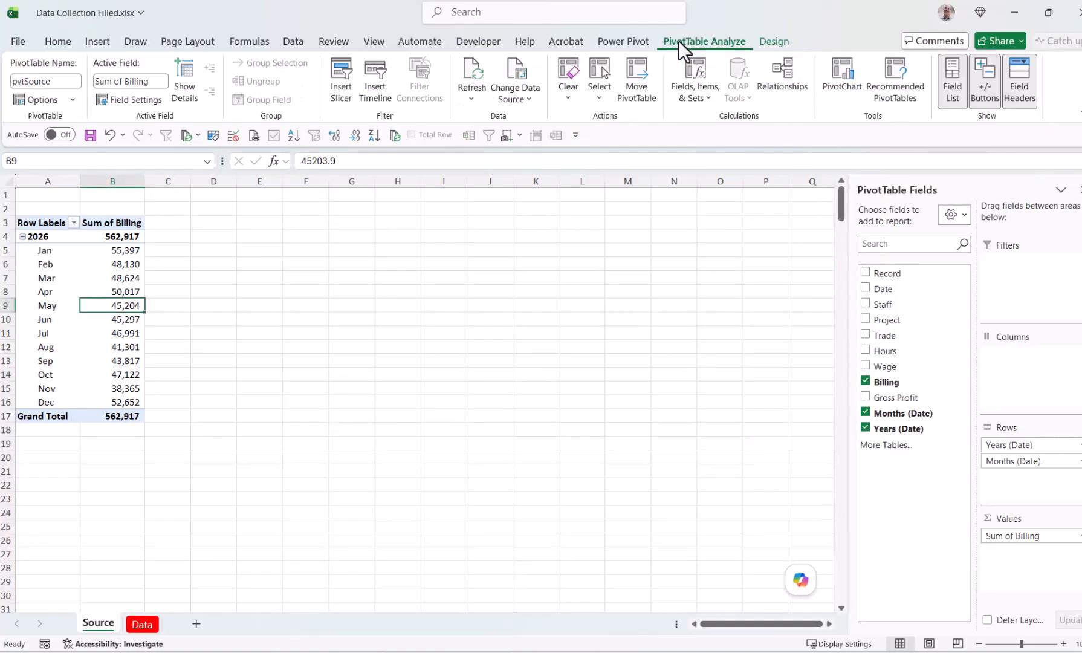
{"action": "left_click", "coordinate": [42, 100]}
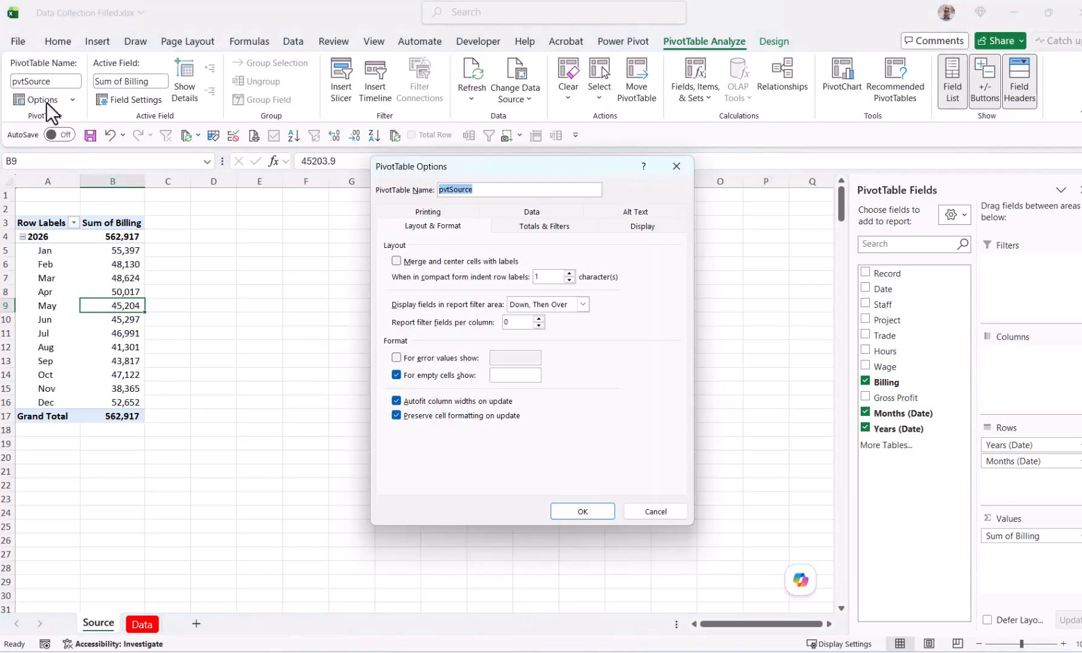
{"action": "left_click", "coordinate": [397, 404]}
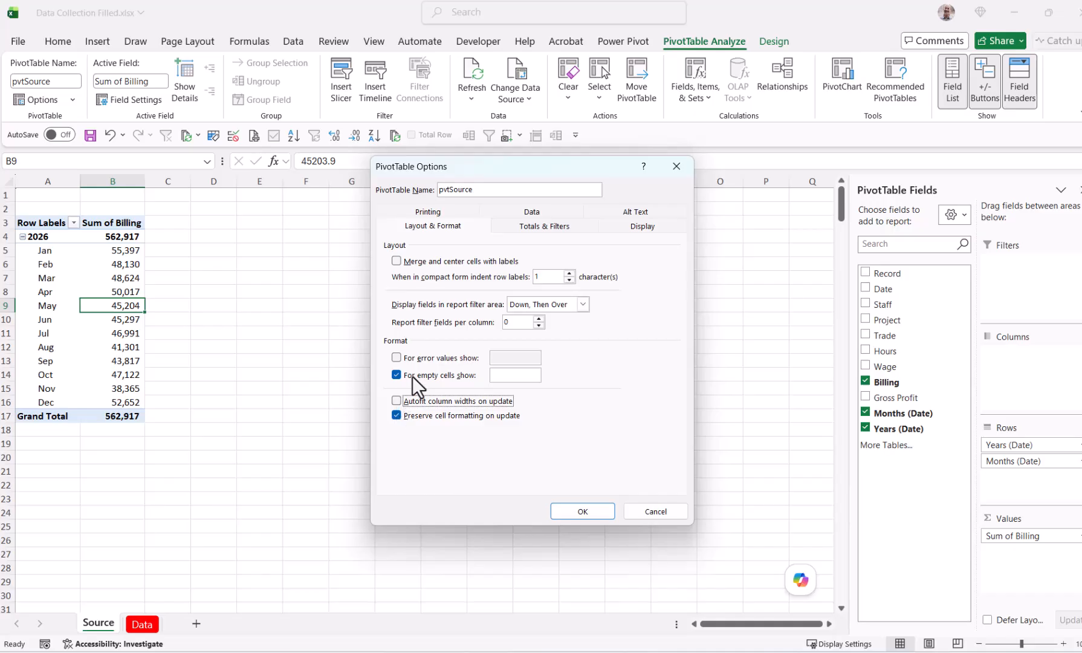
{"action": "left_click", "coordinate": [509, 376]}
{"action": "type", "text": "0"}
{"action": "left_click", "coordinate": [586, 512]}
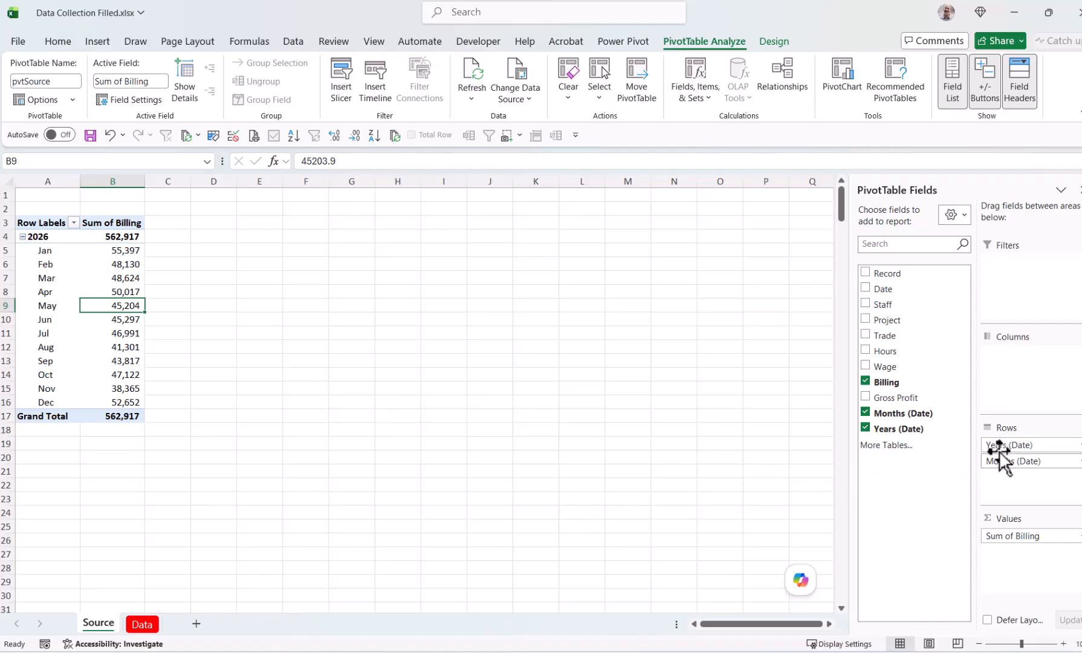
Replace the Months (Date) and Years (Date) row fields with Project in the Source PivotTable.
{"action": "left_click", "coordinate": [865, 412]}
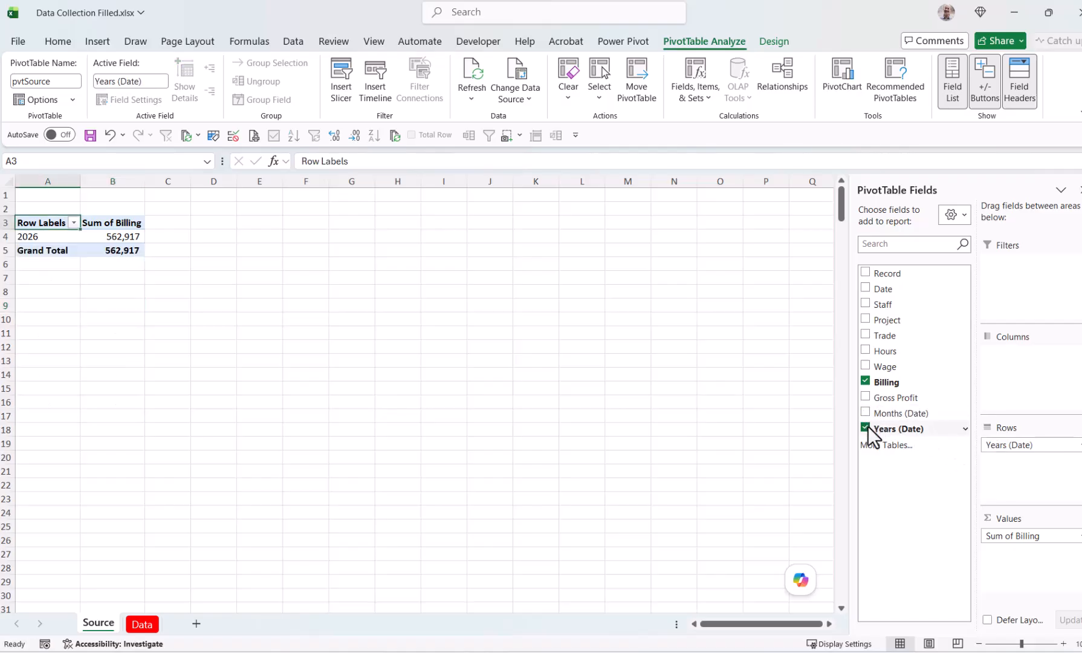
{"action": "left_click", "coordinate": [865, 428]}
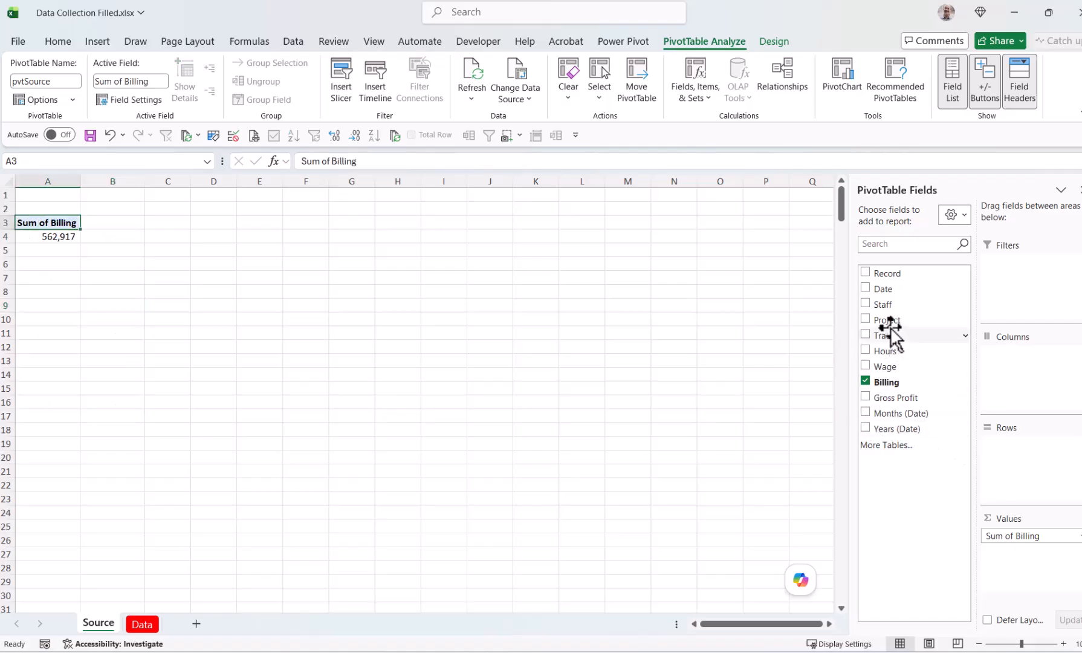
{"action": "left_click_drag", "start_coordinate": [891, 323], "coordinate": [1017, 460]}
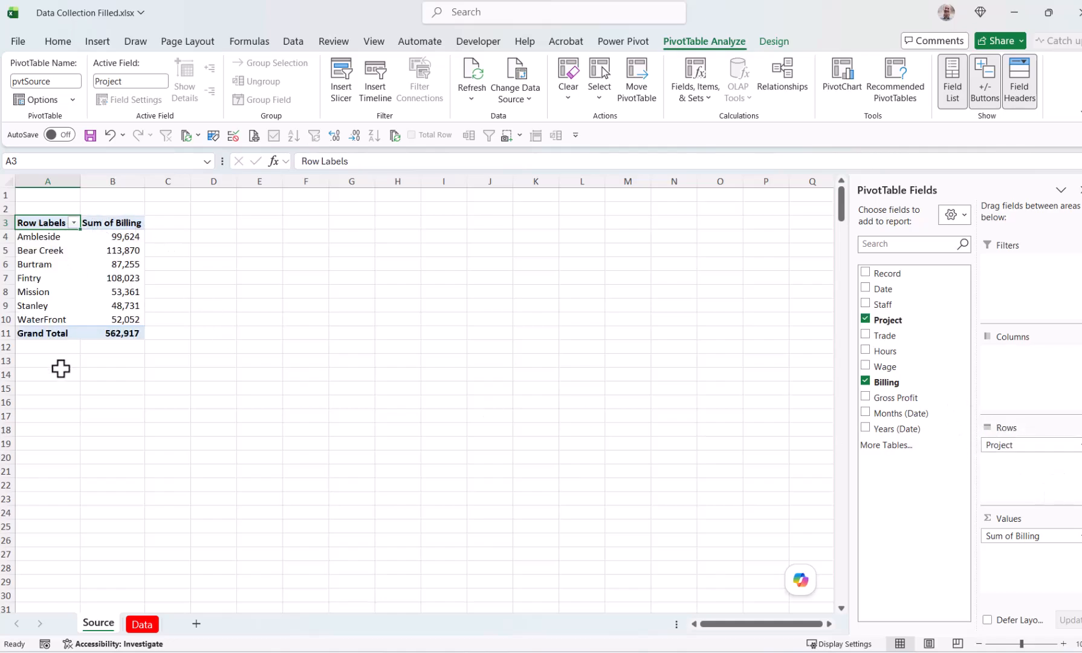
{"action": "left_click", "coordinate": [695, 97]}
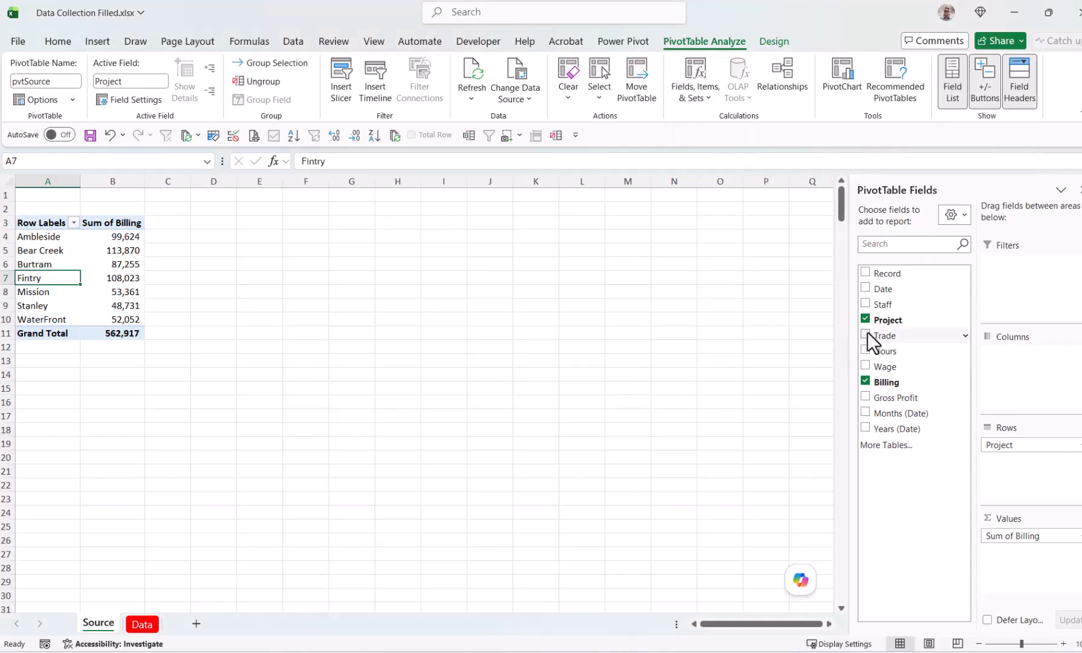
Remove Project from the rows and restore Years (Date) and Months (Date) as row fields.
{"action": "left_click", "coordinate": [866, 318]}
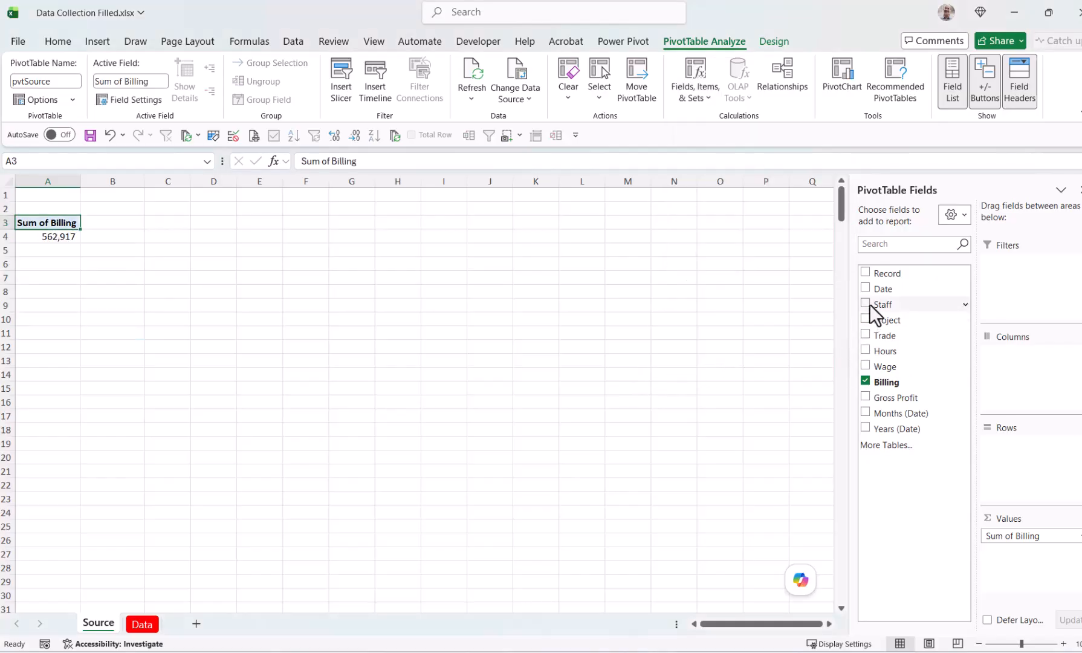
{"action": "left_click", "coordinate": [867, 427]}
{"action": "left_click", "coordinate": [866, 412]}
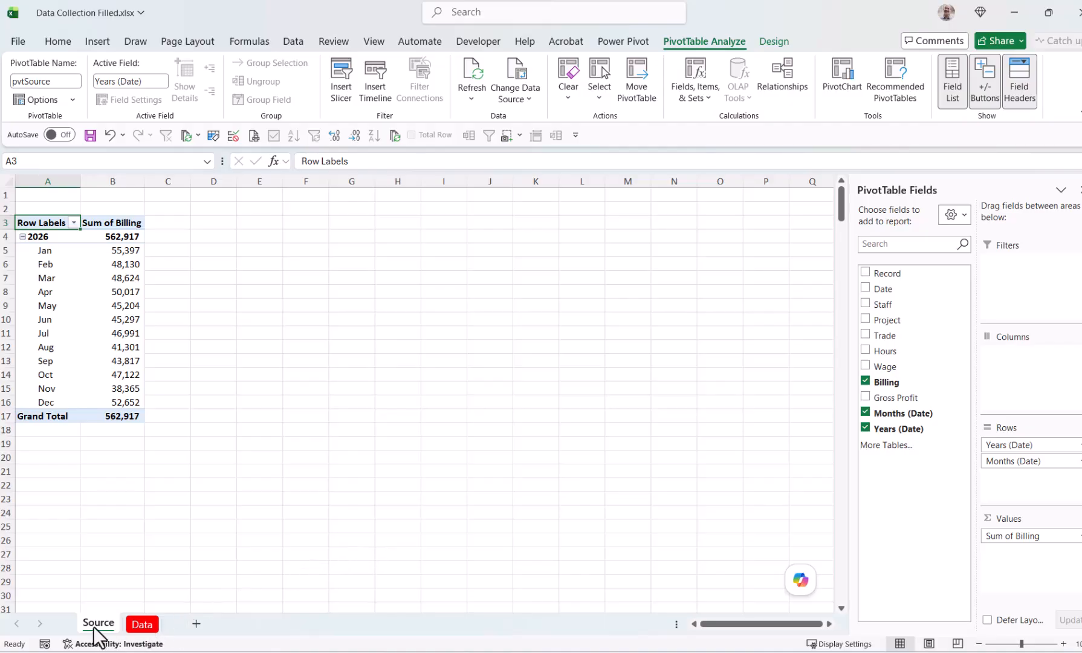
Duplicate the Source worksheet after the Data sheet and rename the copy Projects.
{"action": "left_click_drag", "start_coordinate": [93, 627], "coordinate": [180, 627]}
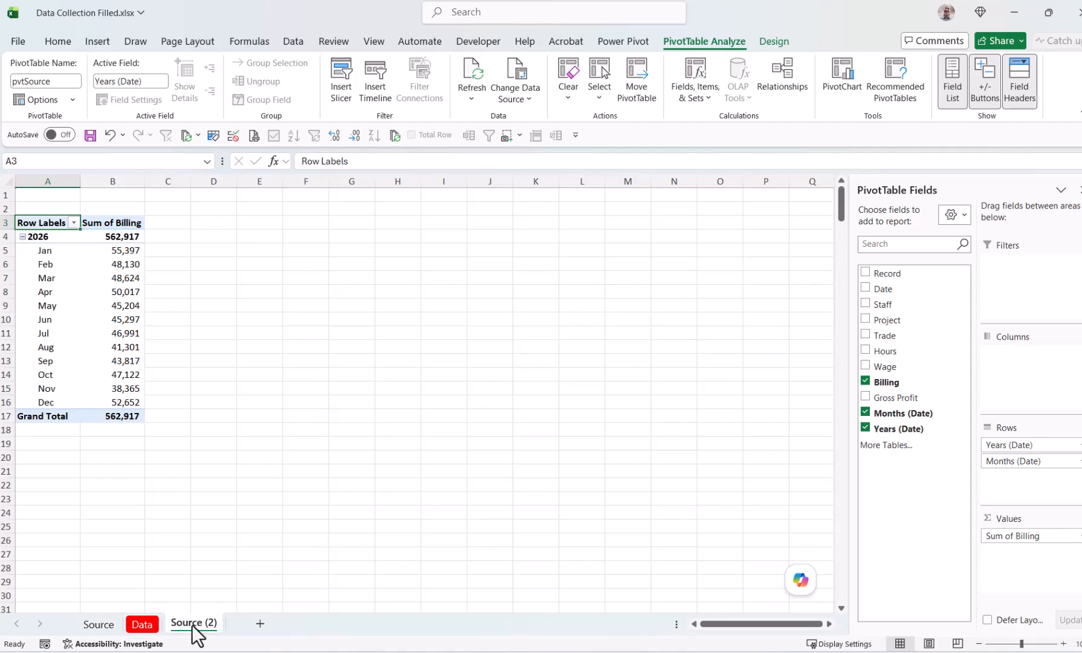
{"action": "double_click", "coordinate": [193, 628]}
{"action": "type", "text": "P"}
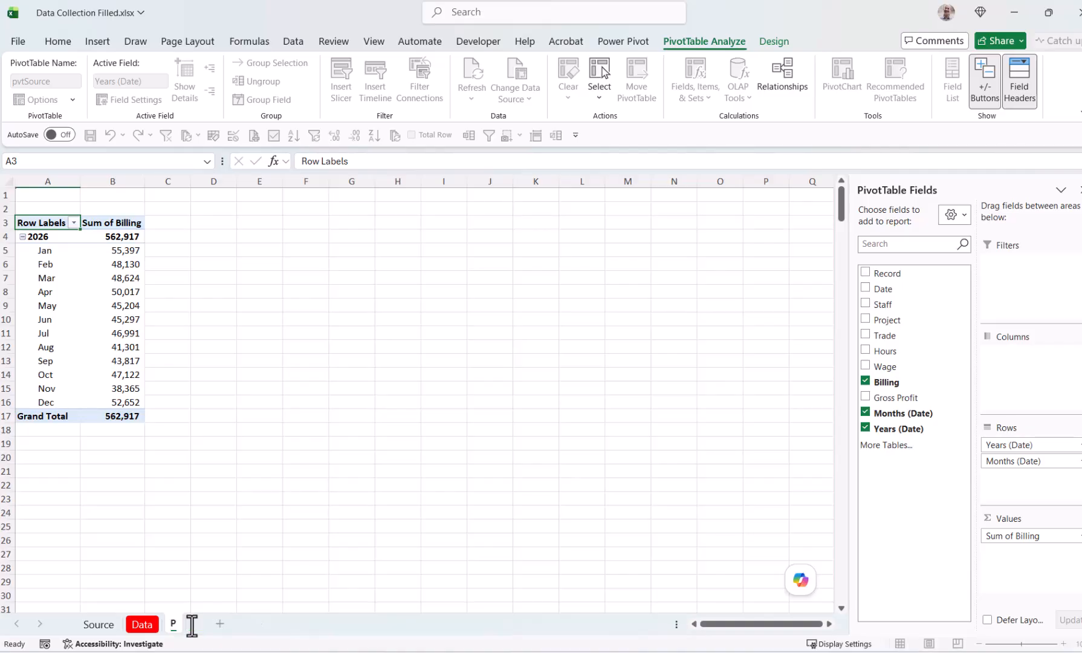
{"action": "type", "text": "rojects"}
{"action": "key", "text": "Return"}
Add Project to the PivotTable columns on the Projects sheet and widen columns B through I equally to fit the headings.
{"action": "left_click", "coordinate": [58, 342]}
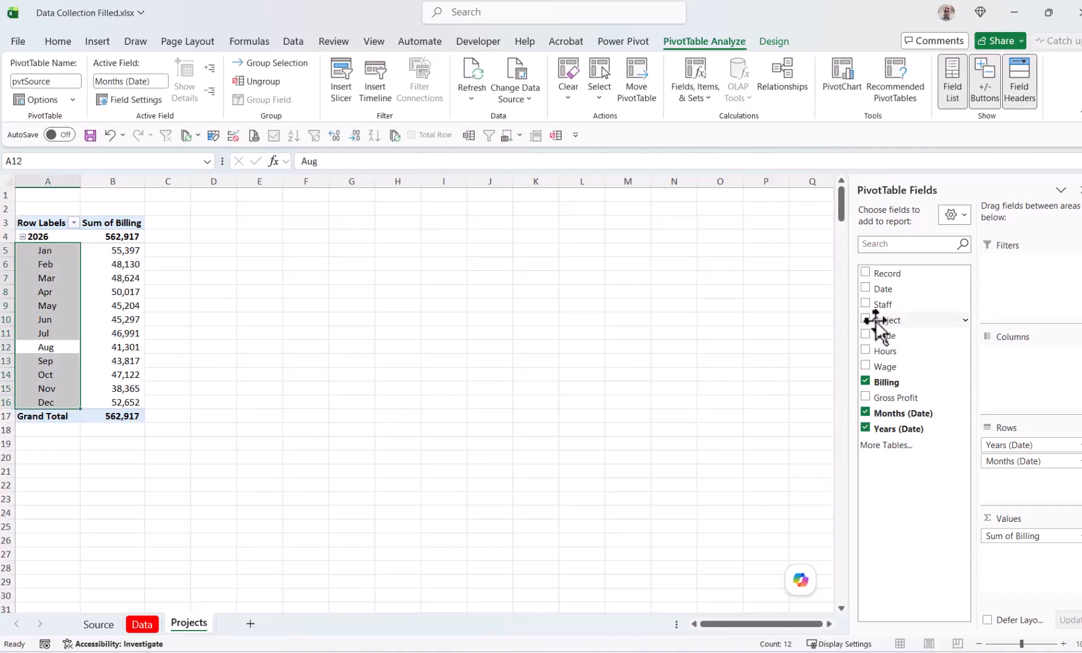
{"action": "left_click_drag", "start_coordinate": [885, 321], "coordinate": [999, 354]}
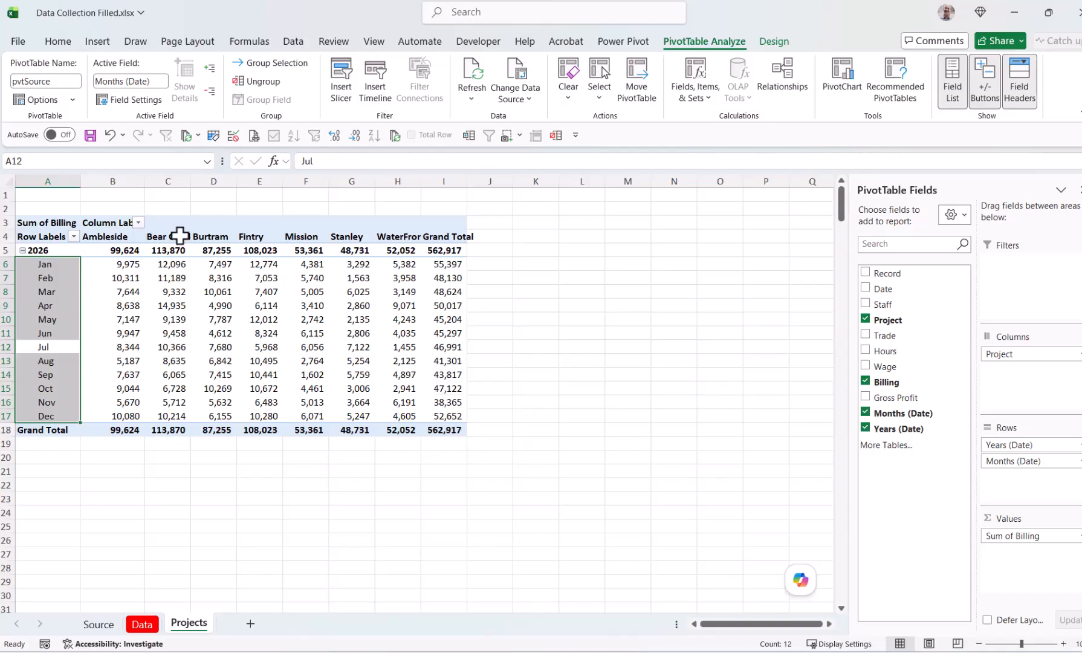
{"action": "left_click_drag", "start_coordinate": [121, 181], "coordinate": [441, 183]}
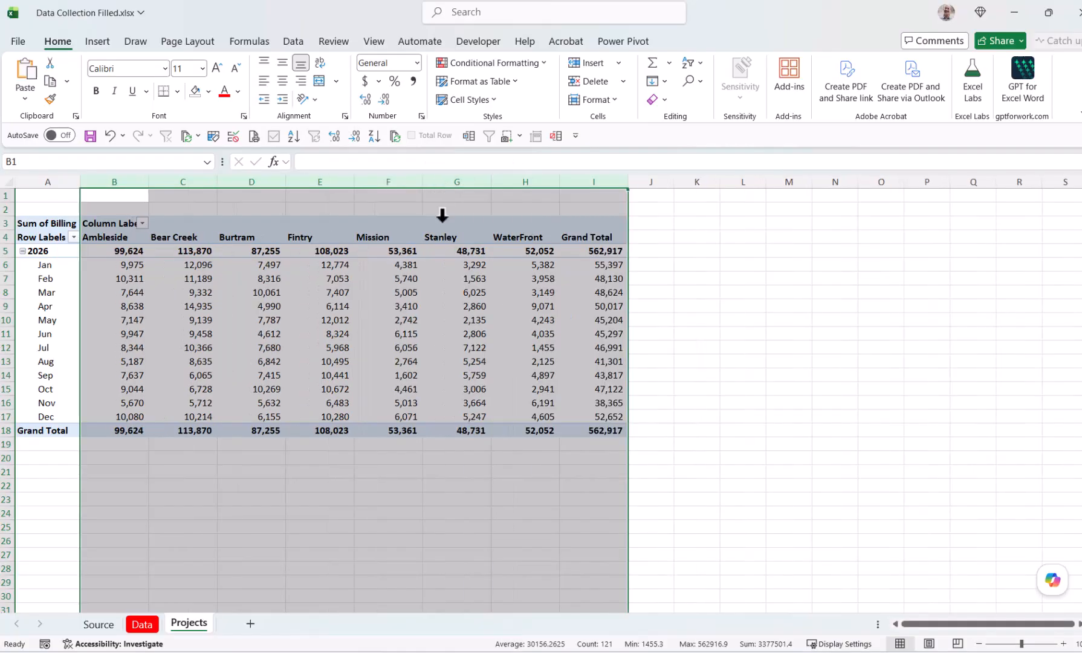
{"action": "left_click", "coordinate": [428, 317]}
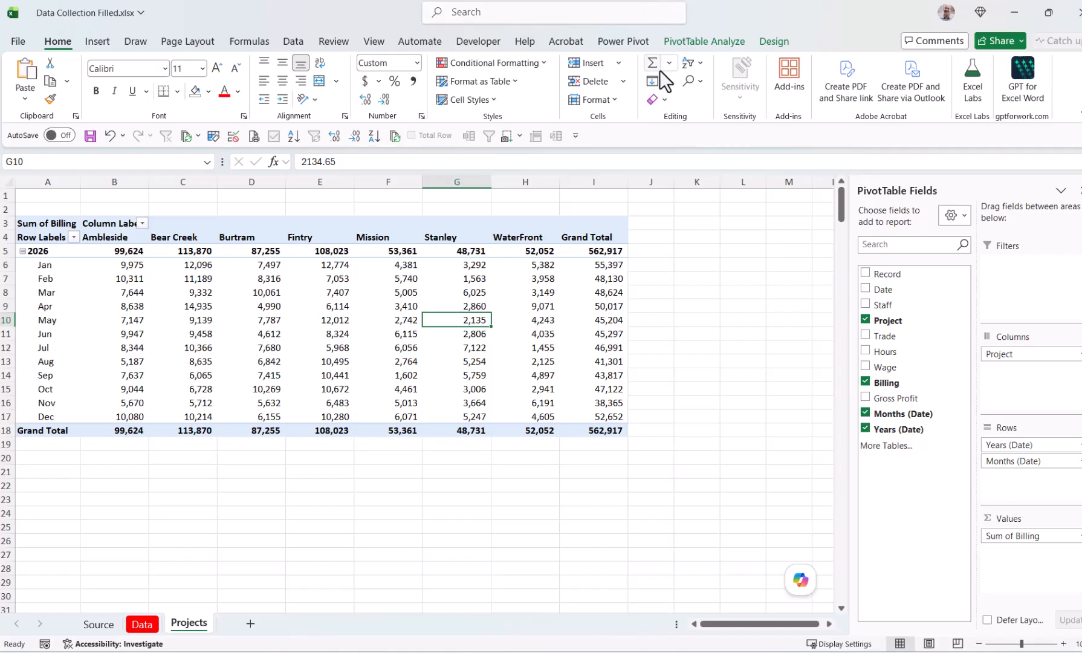
Rename the PivotTable on the Projects sheet to pvtCompany.
{"action": "left_click", "coordinate": [686, 47]}
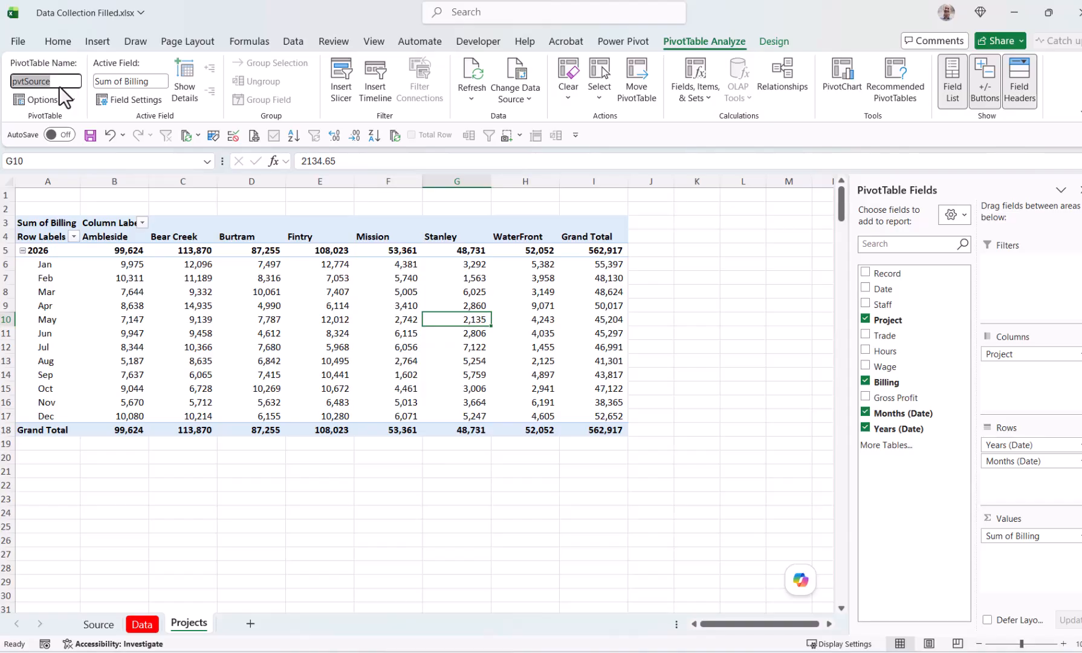
{"action": "type", "text": "pvt"}
{"action": "type", "text": "Comapn"}
{"action": "key", "text": "BackSpace"}
{"action": "key", "text": "BackSpace"}
{"action": "key", "text": "BackSpace"}
{"action": "type", "text": "pany"}
{"action": "key", "text": "Return"}
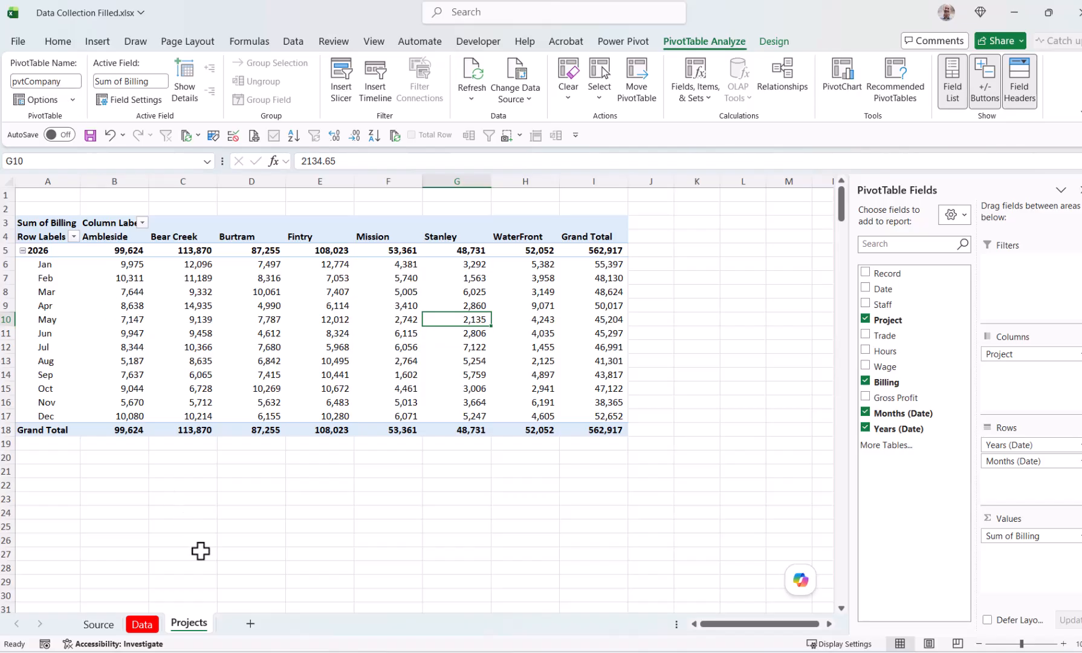
Duplicate the Source worksheet after the Projects sheet and rename the copy Project Detail.
{"action": "left_click", "coordinate": [100, 622]}
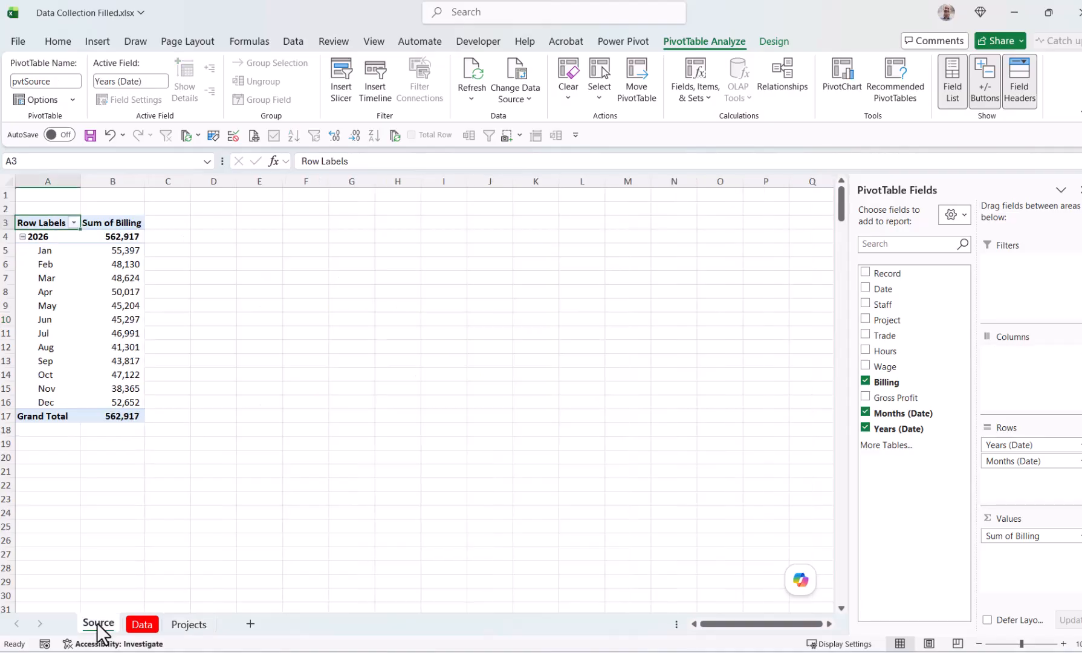
{"action": "left_click_drag", "start_coordinate": [98, 632], "coordinate": [238, 634]}
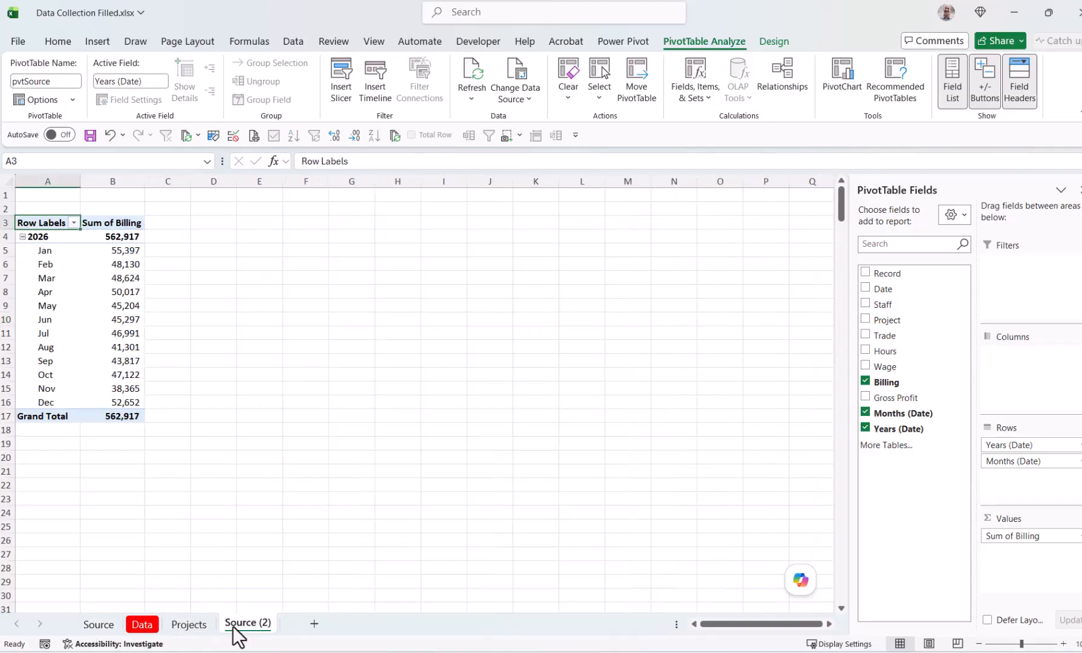
{"action": "double_click", "coordinate": [233, 626]}
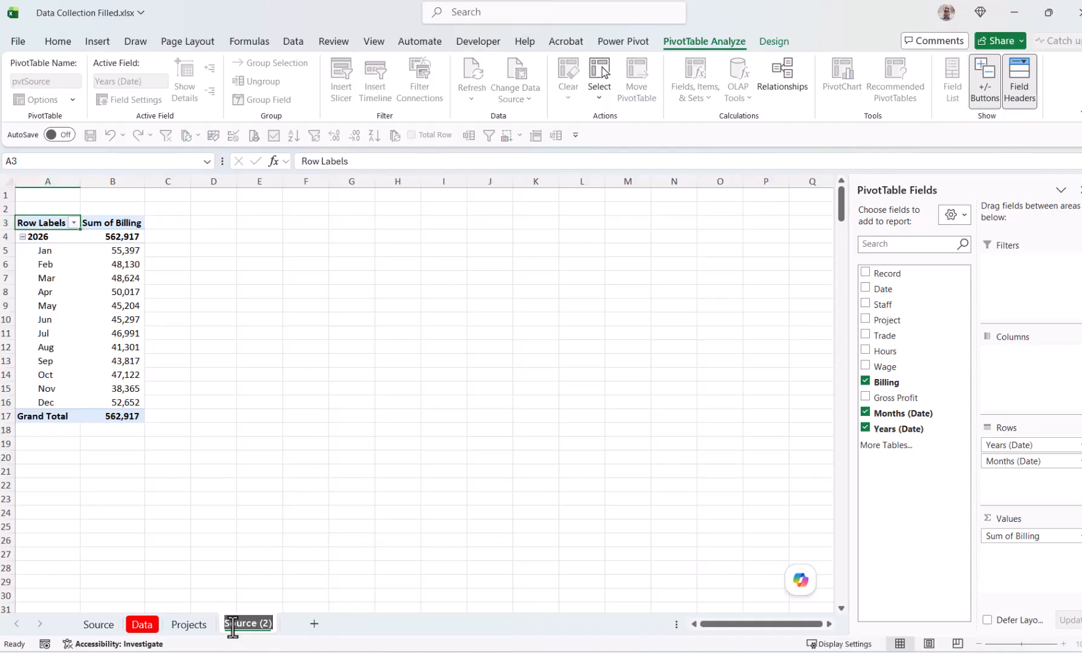
{"action": "type", "text": "P"}
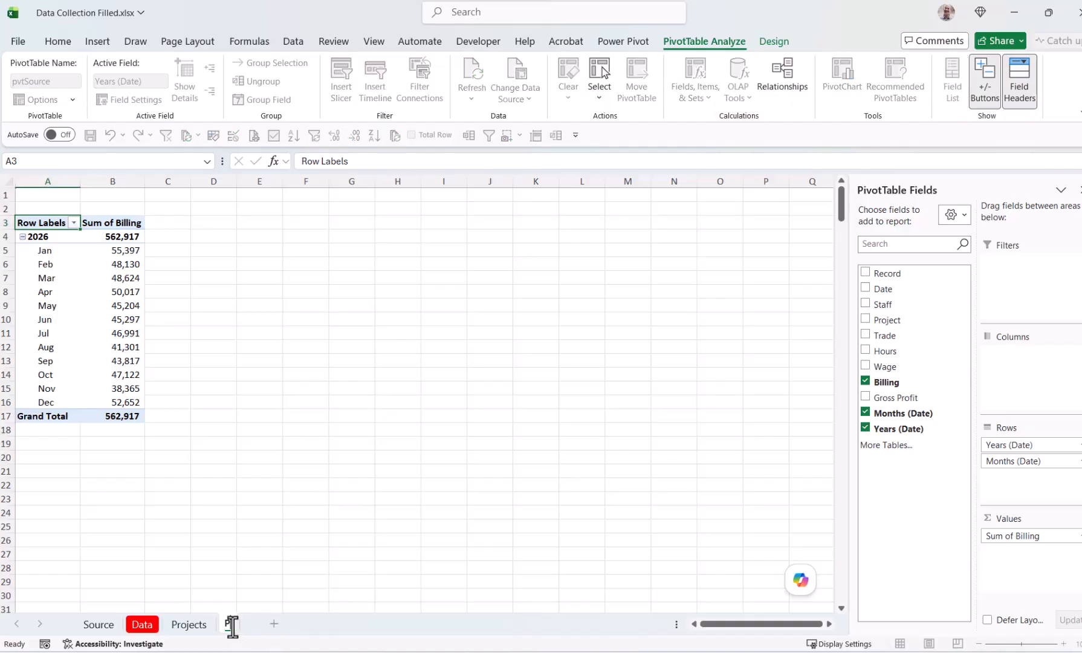
{"action": "type", "text": "roject Detail"}
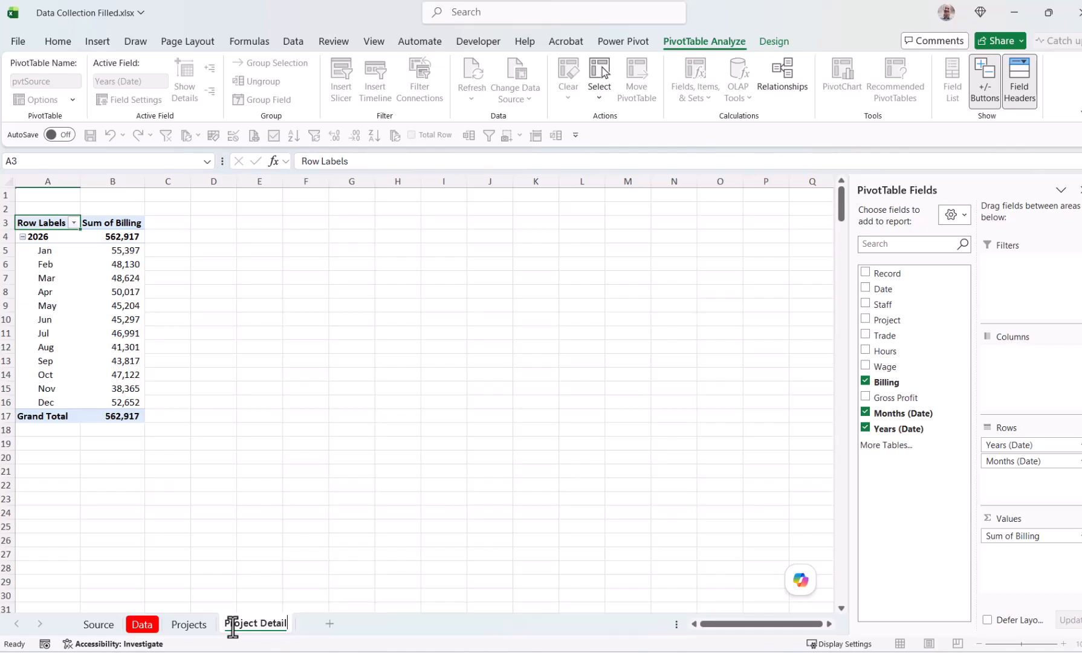
Rename the PivotTable on the Project Detail sheet to pvtProjectDetail.
{"action": "left_click", "coordinate": [96, 280]}
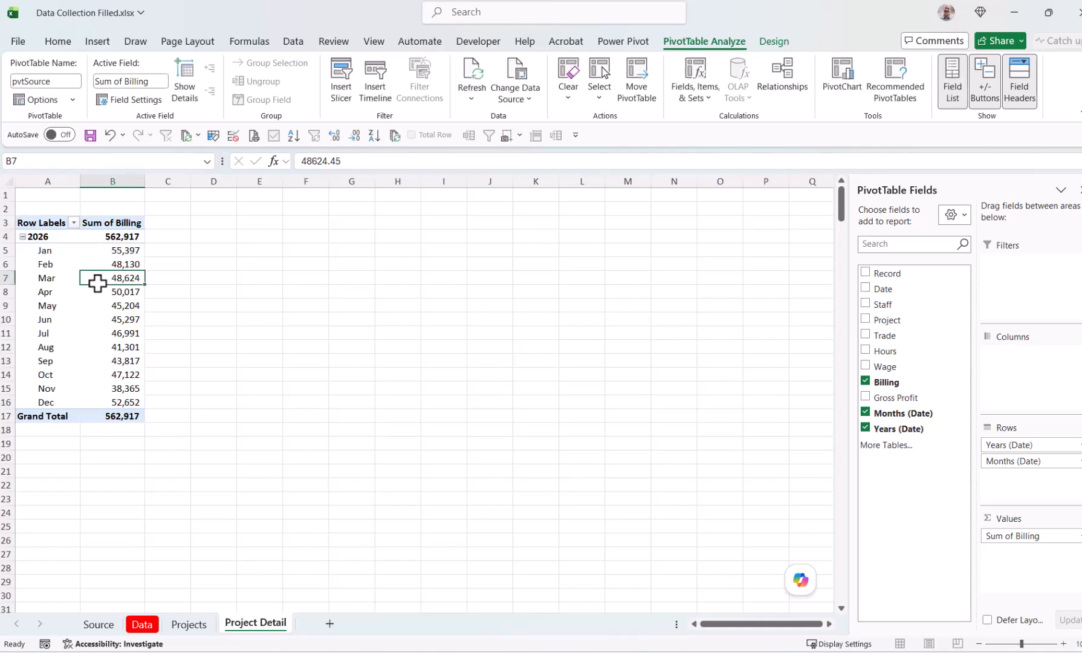
{"action": "left_click", "coordinate": [37, 82]}
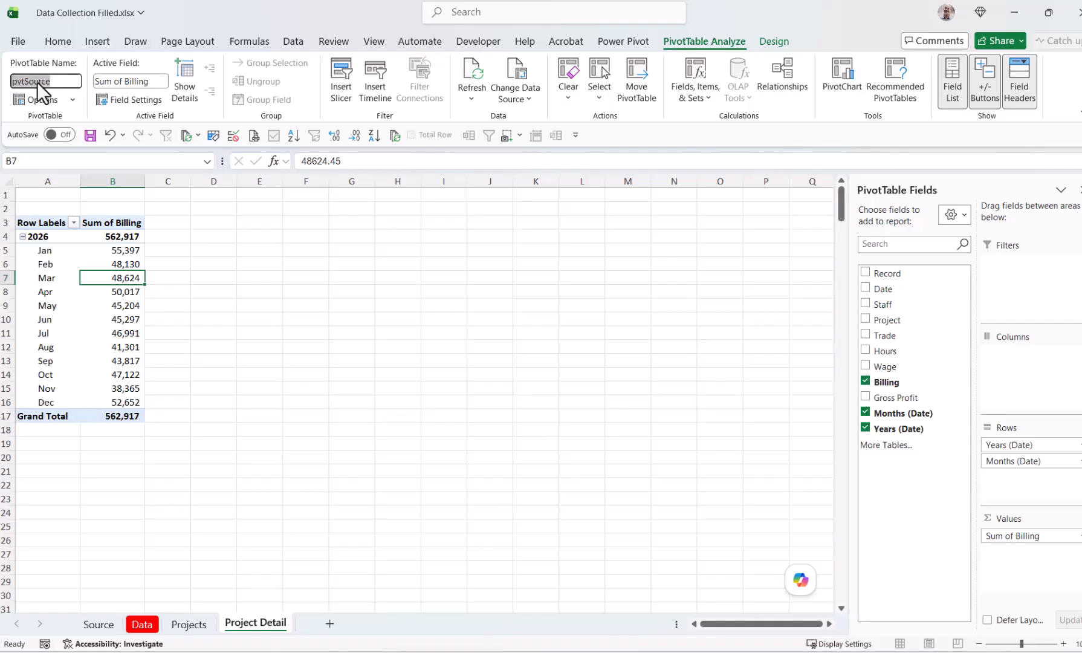
{"action": "type", "text": "pvt"}
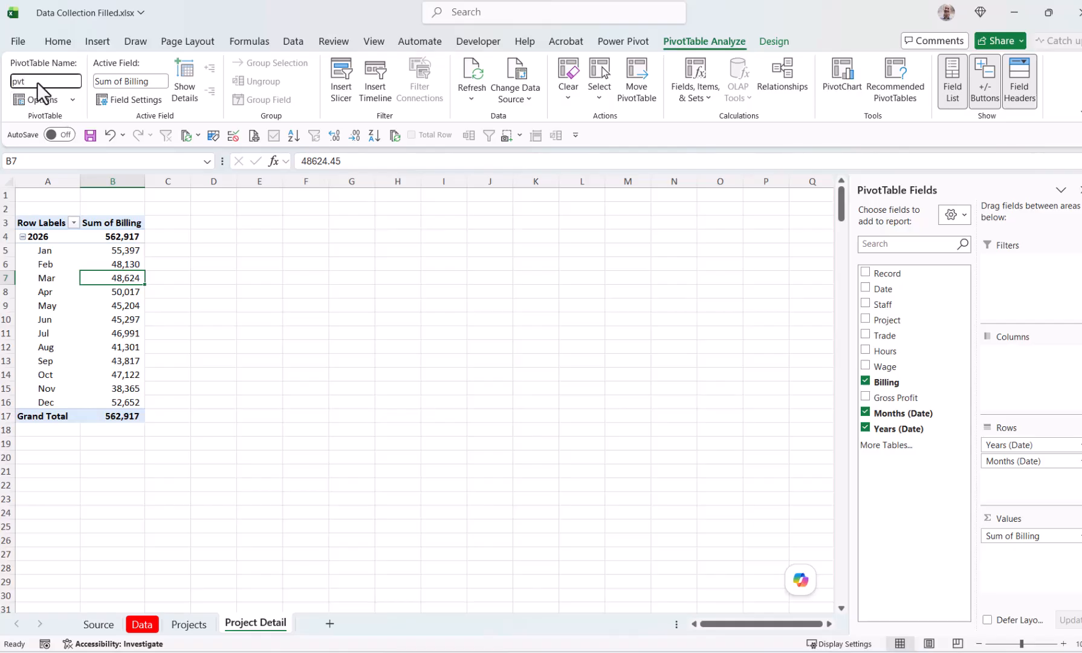
{"action": "type", "text": "ProjectDetail"}
{"action": "key", "text": "Return"}
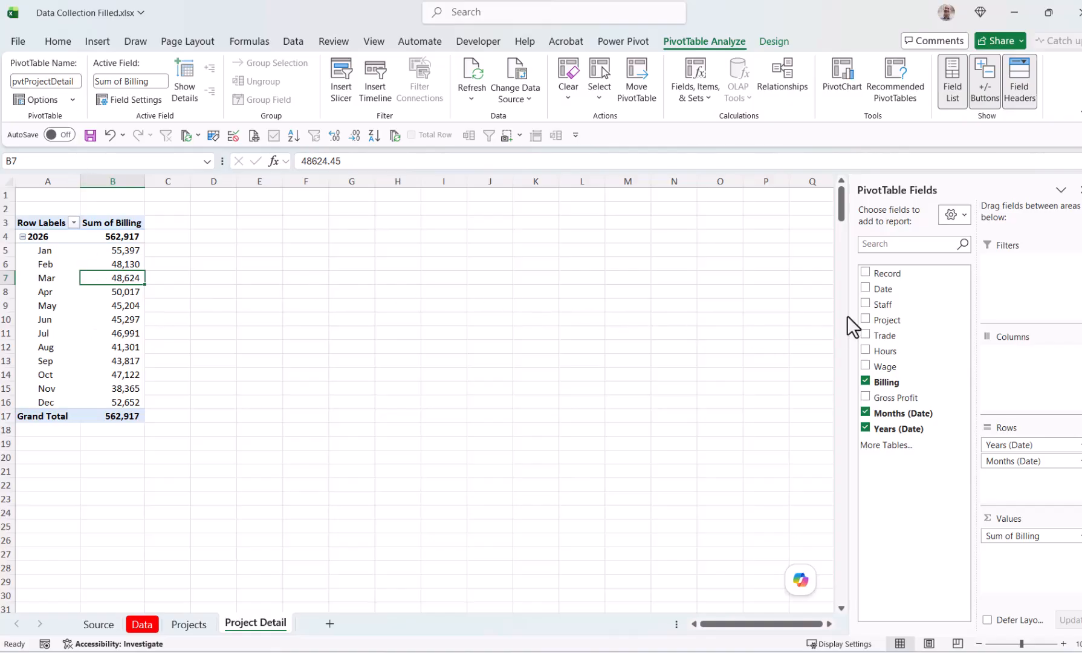
Add Project as the first row field above Years (Date) and Trade as the column field of the Project Detail PivotTable.
{"action": "left_click_drag", "start_coordinate": [893, 327], "coordinate": [1046, 469]}
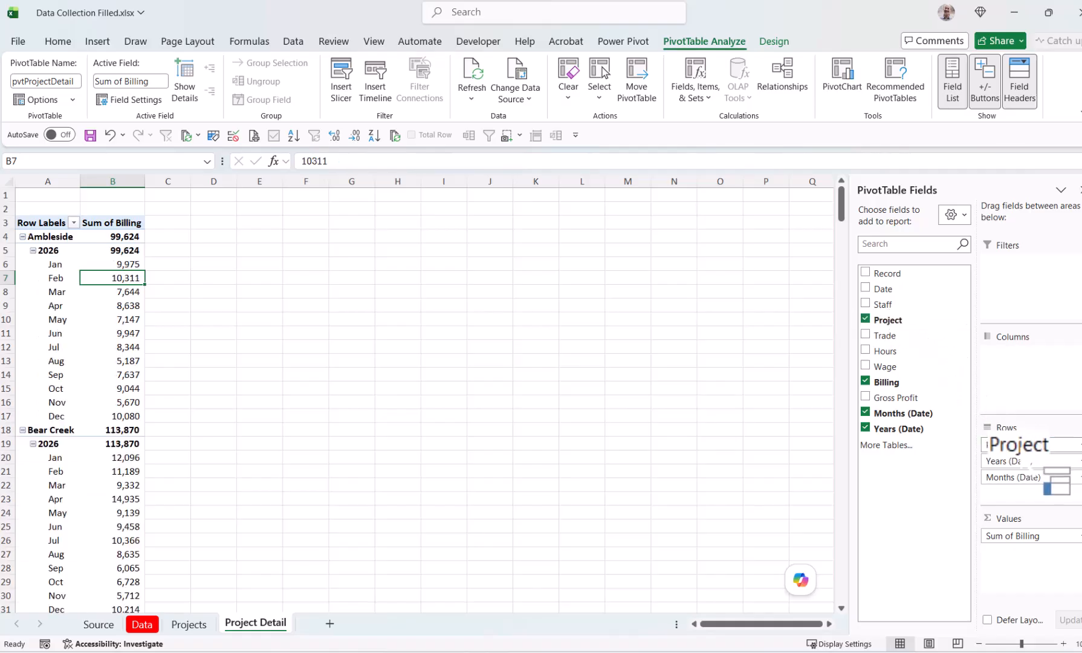
{"action": "left_click_drag", "start_coordinate": [890, 336], "coordinate": [1041, 394]}
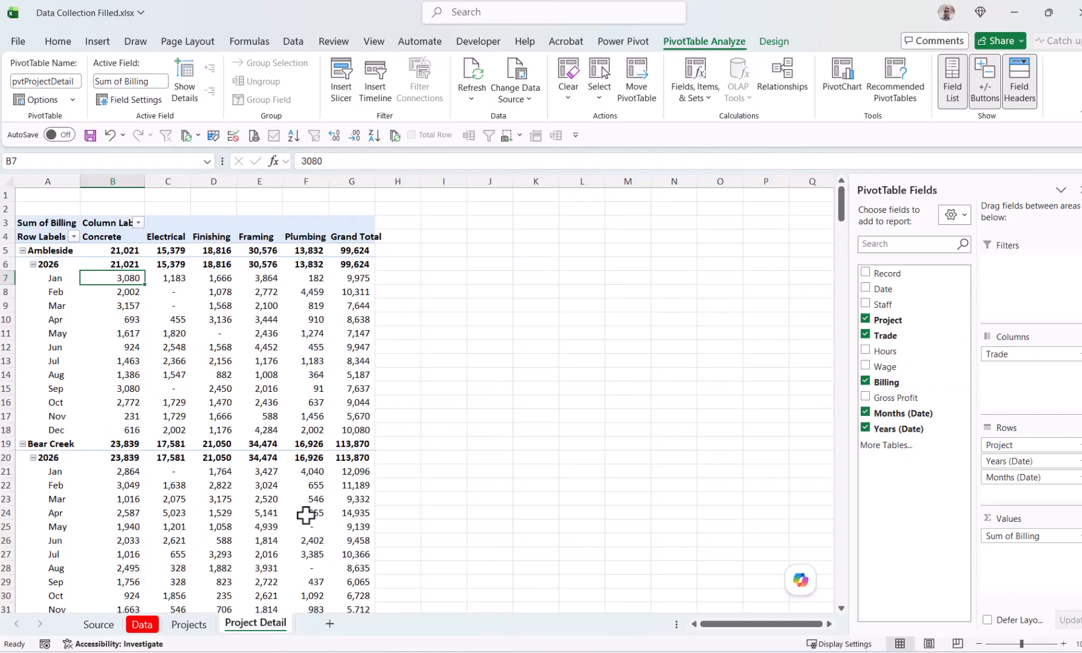
{"action": "mouse_move", "coordinate": [312, 506]}
{"action": "mouse_move", "coordinate": [210, 512]}
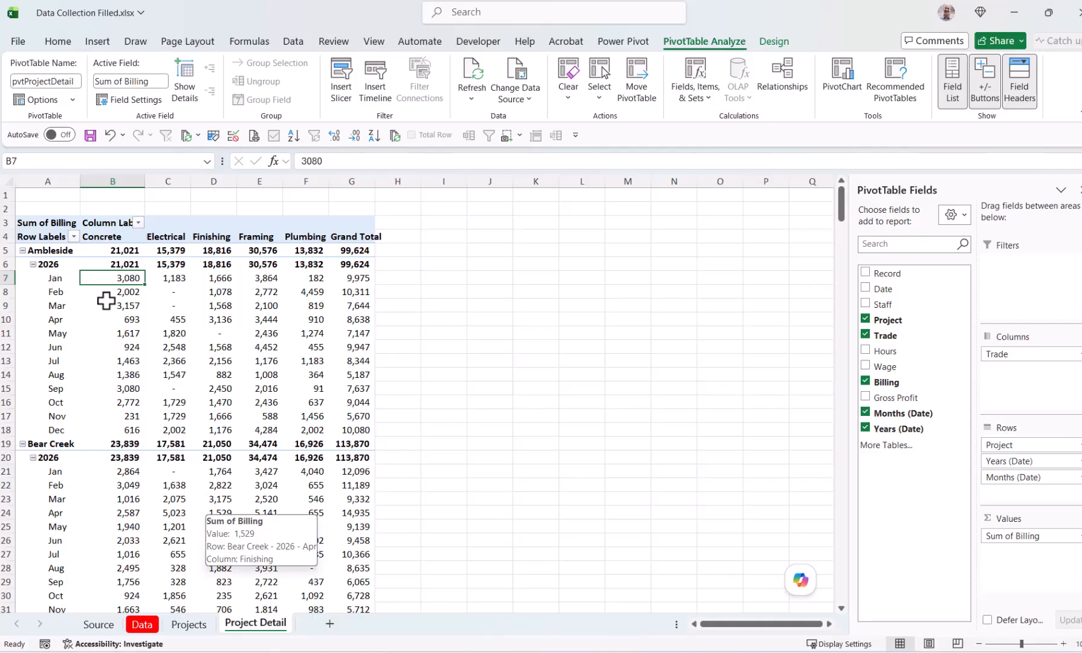
Widen columns B through G equally on the Project Detail sheet to fit the trade headings.
{"action": "left_click", "coordinate": [109, 181]}
{"action": "left_click_drag", "start_coordinate": [109, 183], "coordinate": [346, 186]}
{"action": "left_click", "coordinate": [335, 349]}
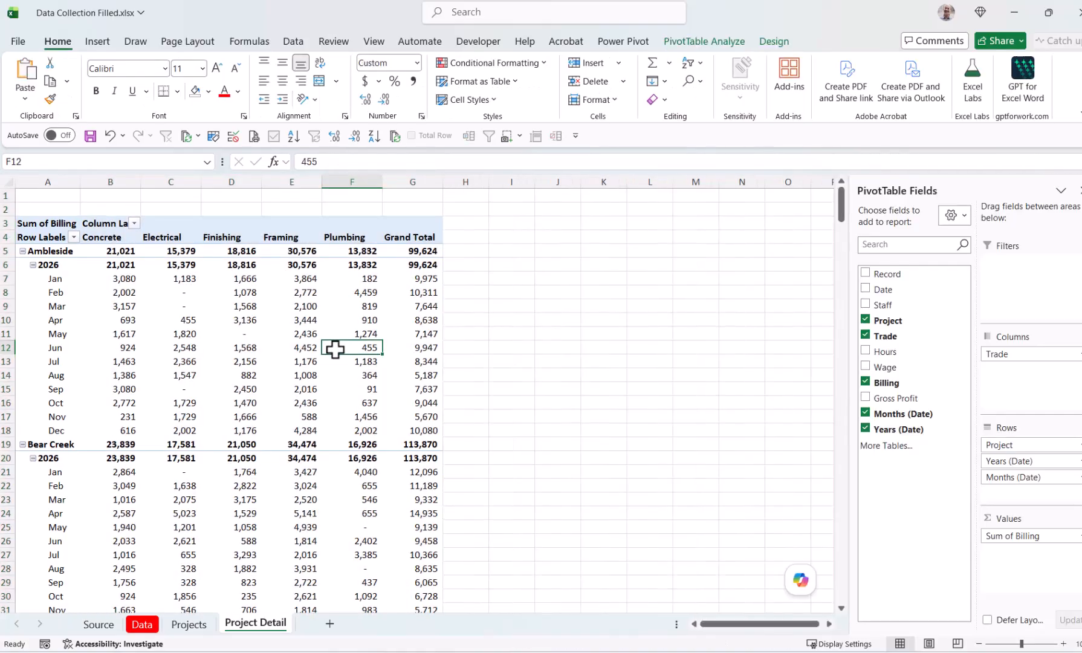